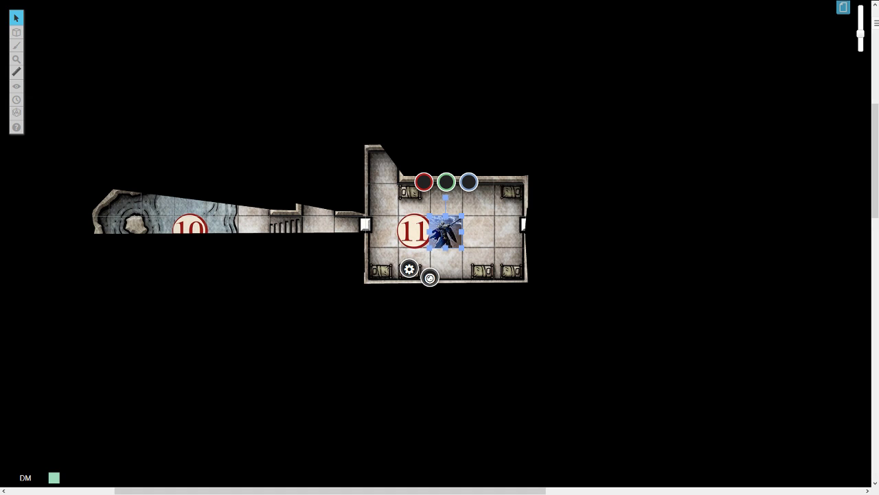
- Open the settings of the winged token in room 11 and set its sight multiplier to 1
{"action": "left_click", "coordinate": [471, 237]}
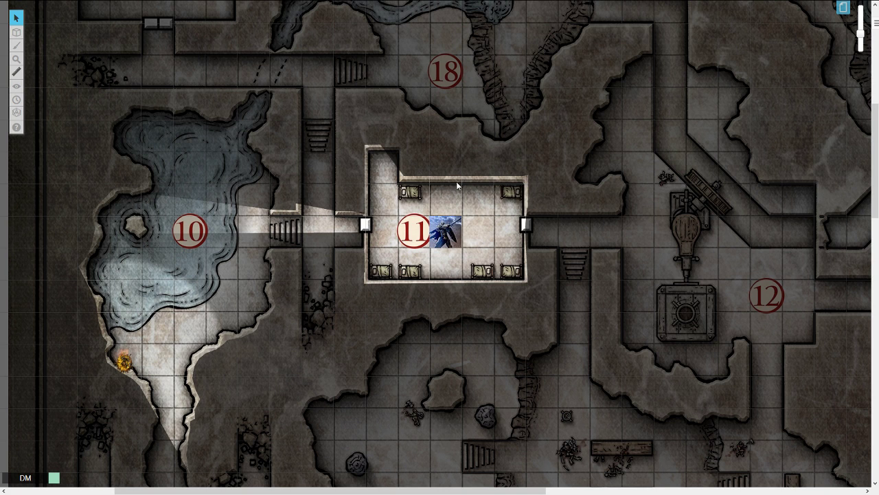
{"action": "left_click", "coordinate": [440, 233]}
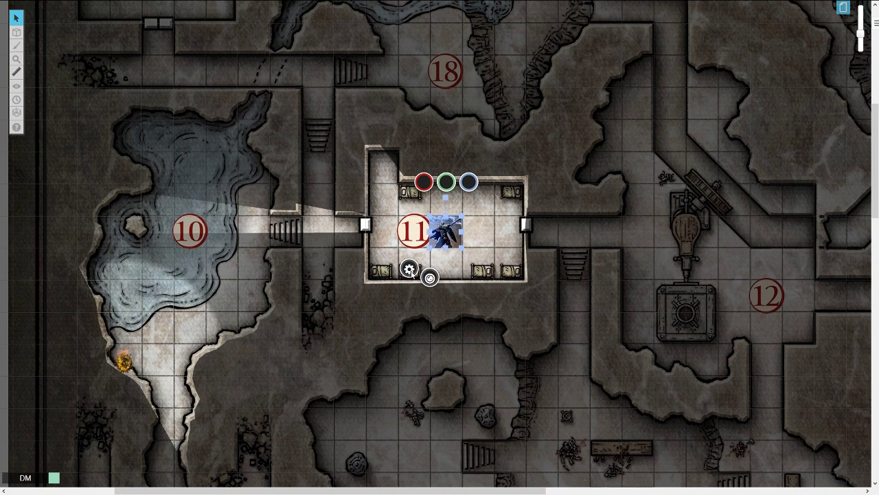
{"action": "left_click", "coordinate": [412, 270]}
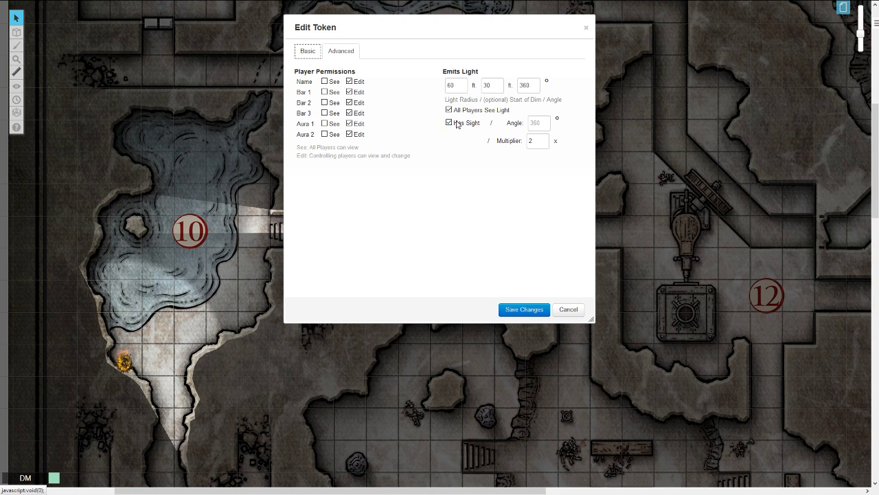
{"action": "key", "text": "Tab"}
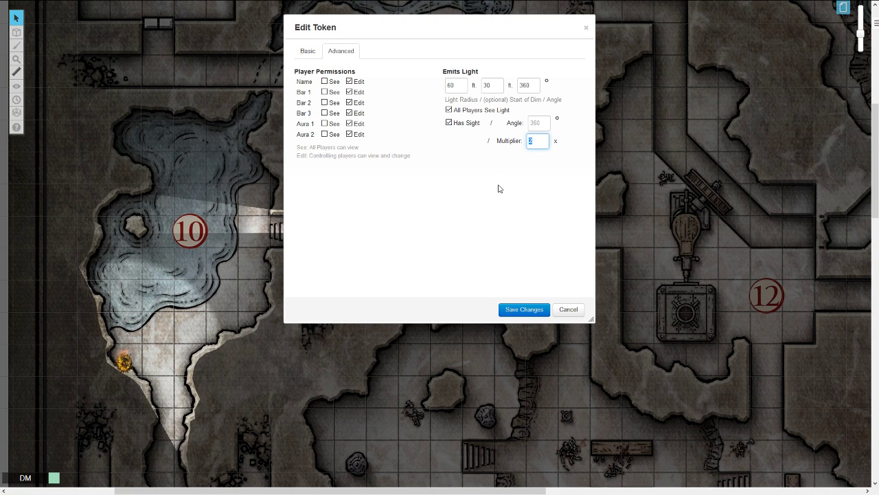
{"action": "left_click", "coordinate": [517, 158]}
- Go through the token's light radius, dim start and angle, toggle All Players See Light and Has Sight off and on, and save
{"action": "left_click", "coordinate": [449, 85]}
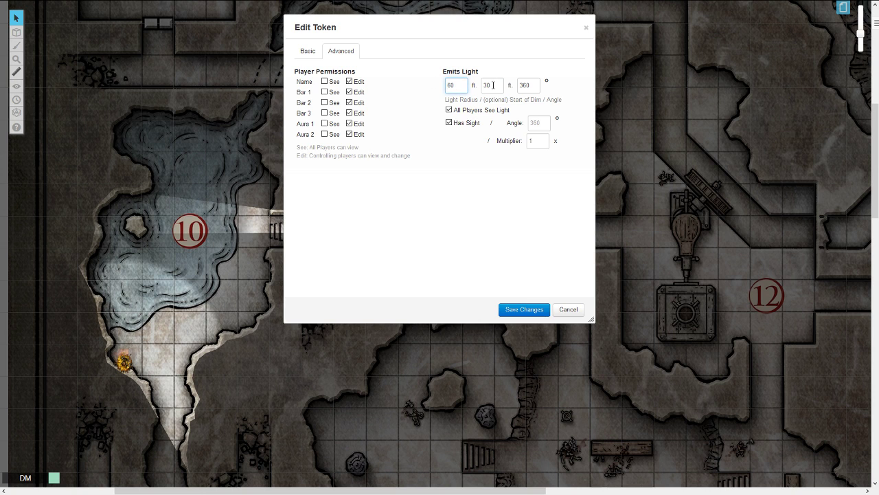
{"action": "key", "text": "Tab"}
{"action": "key", "text": "Tab"}
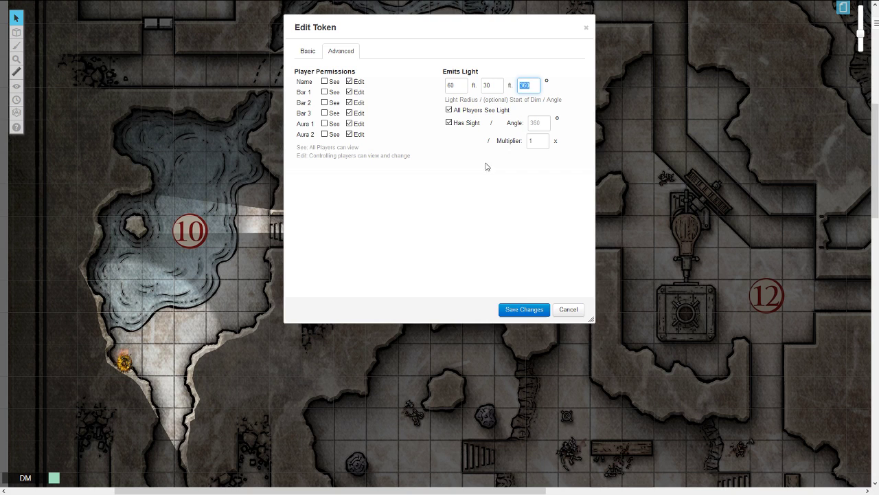
{"action": "key", "text": "Tab"}
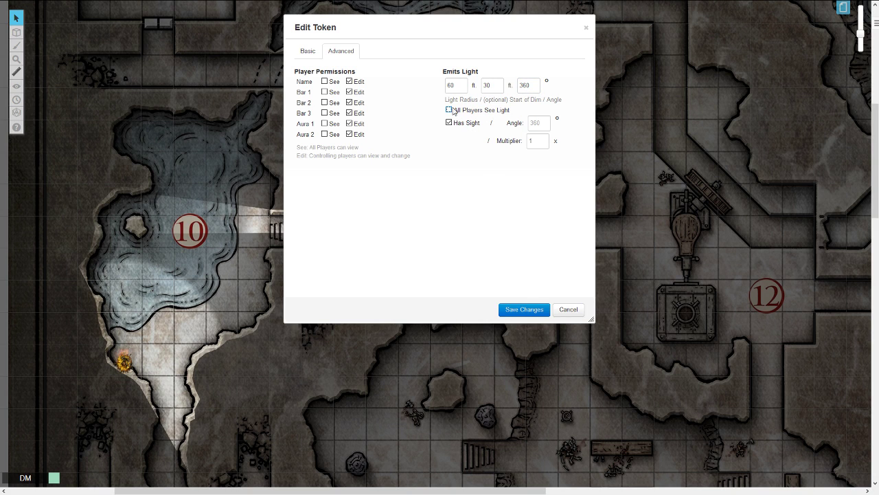
{"action": "left_click", "coordinate": [449, 110]}
{"action": "left_click", "coordinate": [448, 110]}
{"action": "left_click", "coordinate": [448, 124]}
{"action": "left_click", "coordinate": [449, 125]}
{"action": "left_click", "coordinate": [525, 309]}
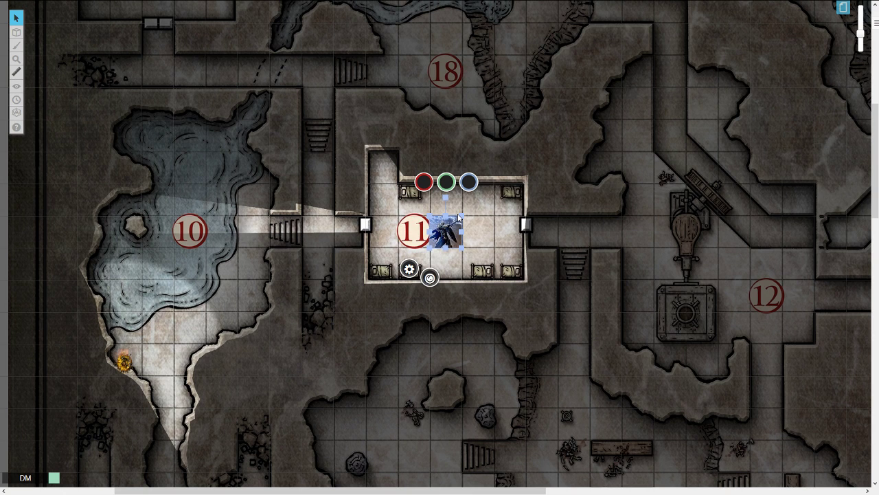
- Preview the winged token's line of sight and move it into the corridor between rooms 10 and 11, just south of the stairs
{"action": "key", "text": "ctrl+l"}
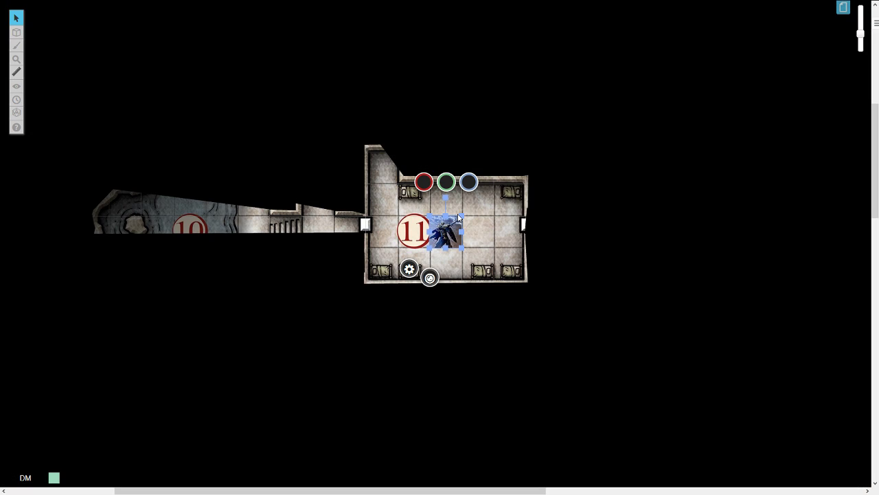
{"action": "key", "text": "ctrl+c"}
{"action": "key", "text": "ctrl+v"}
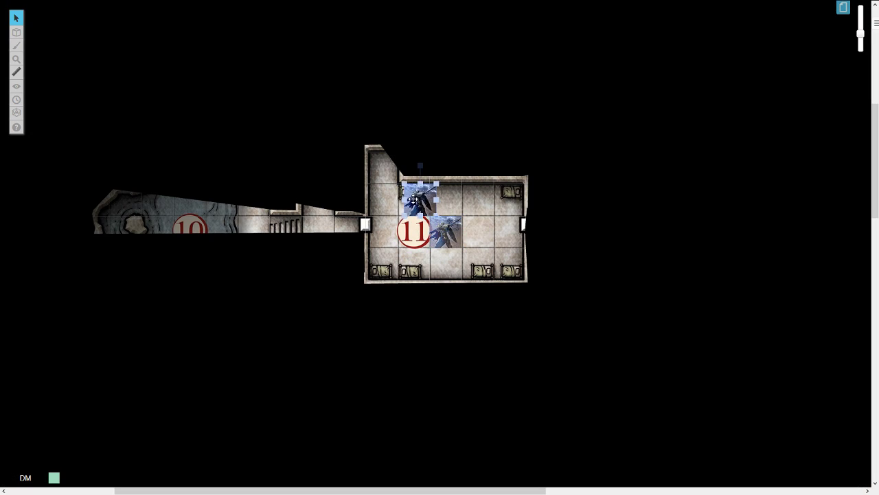
{"action": "left_click", "coordinate": [414, 198]}
{"action": "left_click_drag", "start_coordinate": [414, 198], "coordinate": [320, 186]}
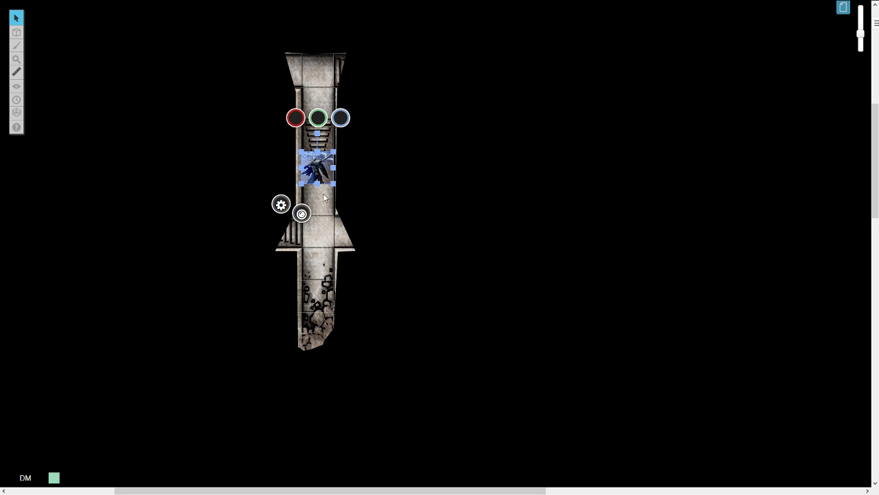
{"action": "left_click", "coordinate": [316, 197]}
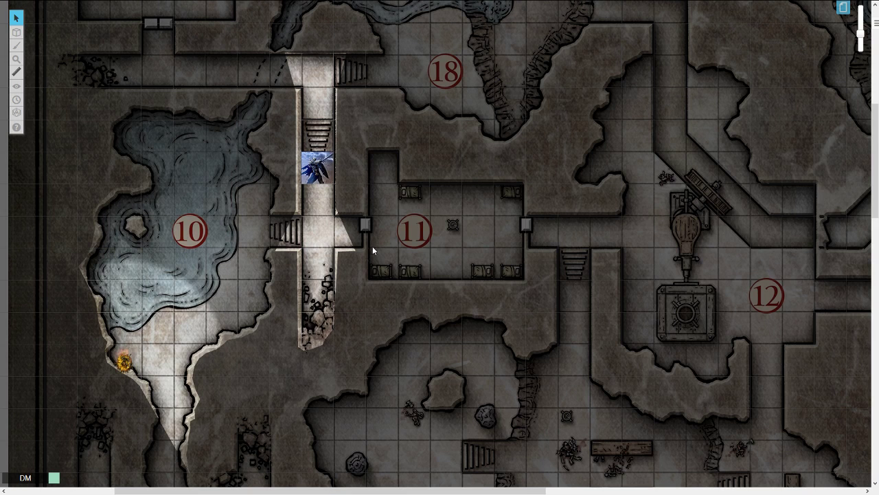
- Select the campfire token in room 10 and look through the journal and the art library's campfire search
{"action": "left_click", "coordinate": [125, 362]}
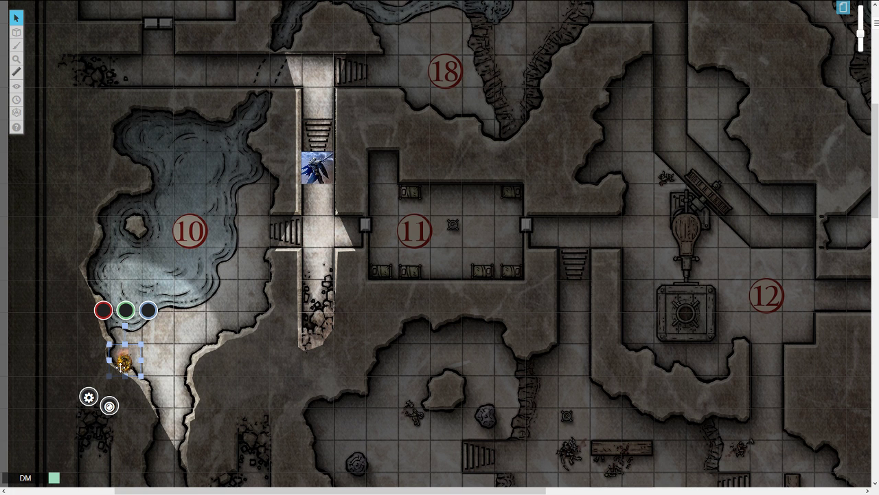
{"action": "left_click", "coordinate": [875, 23]}
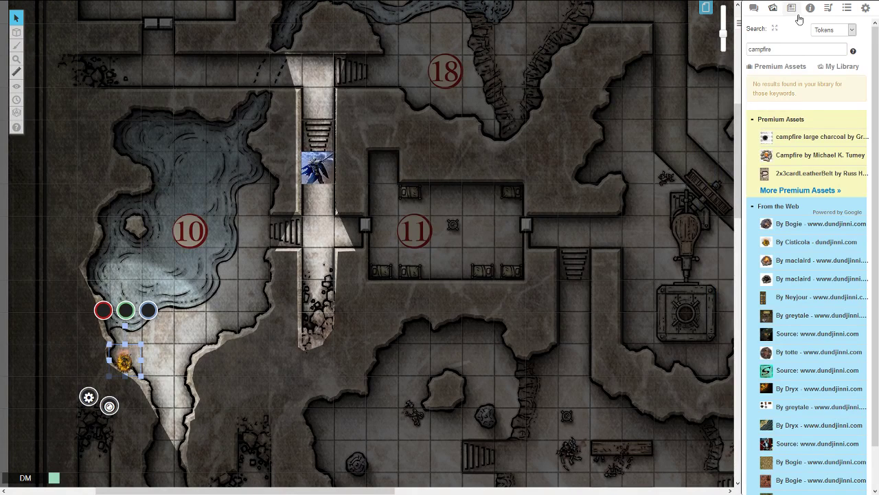
{"action": "left_click", "coordinate": [793, 9]}
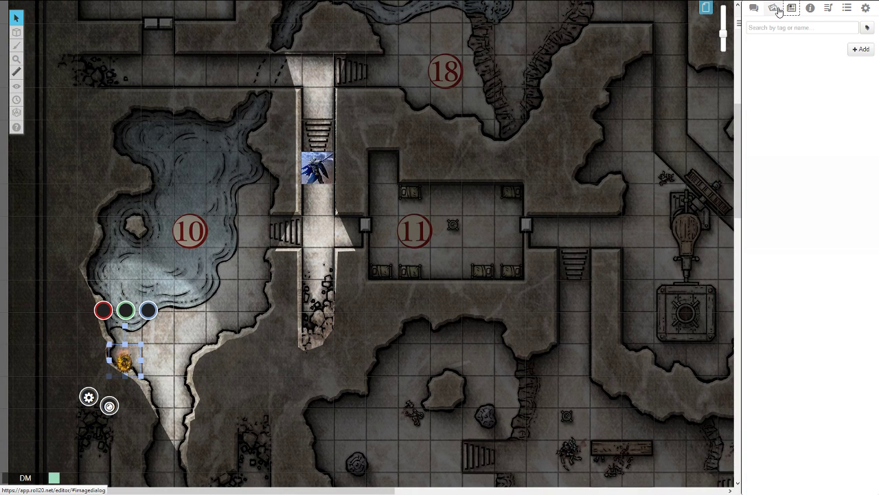
{"action": "left_click", "coordinate": [772, 8]}
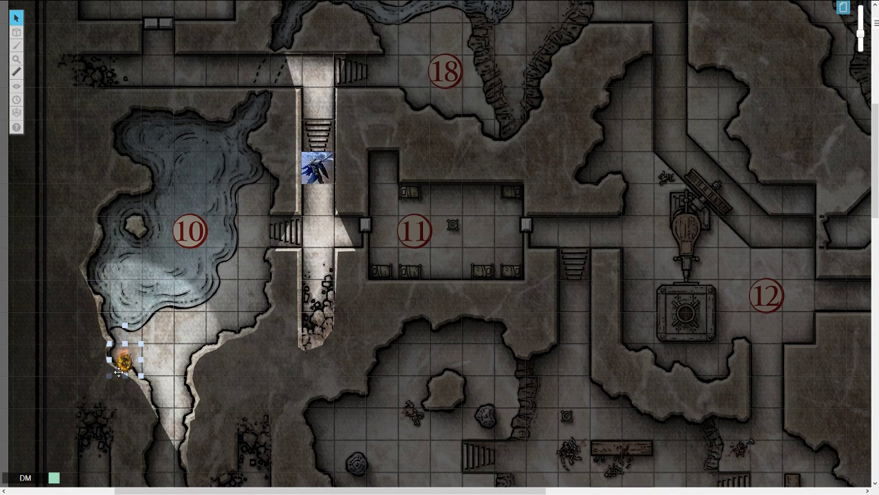
- Turn off Has Sight for the campfire token and save the change
{"action": "left_click", "coordinate": [345, 53]}
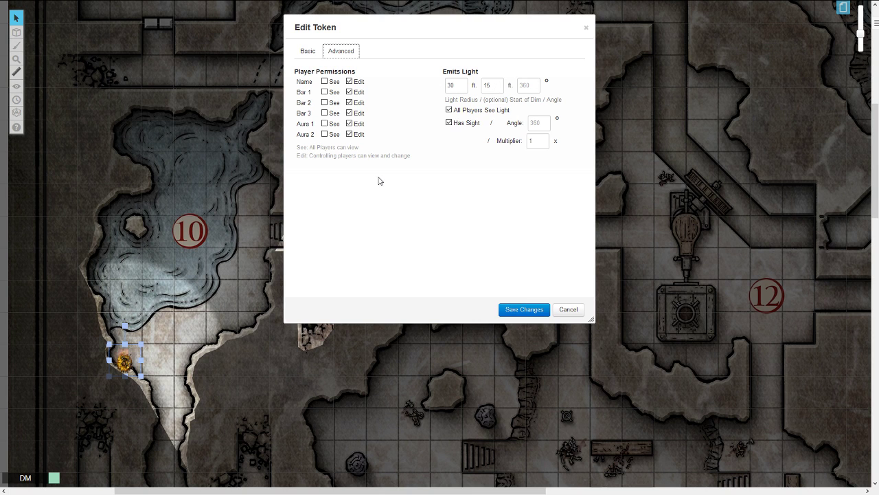
{"action": "left_click", "coordinate": [449, 123]}
{"action": "left_click", "coordinate": [524, 310]}
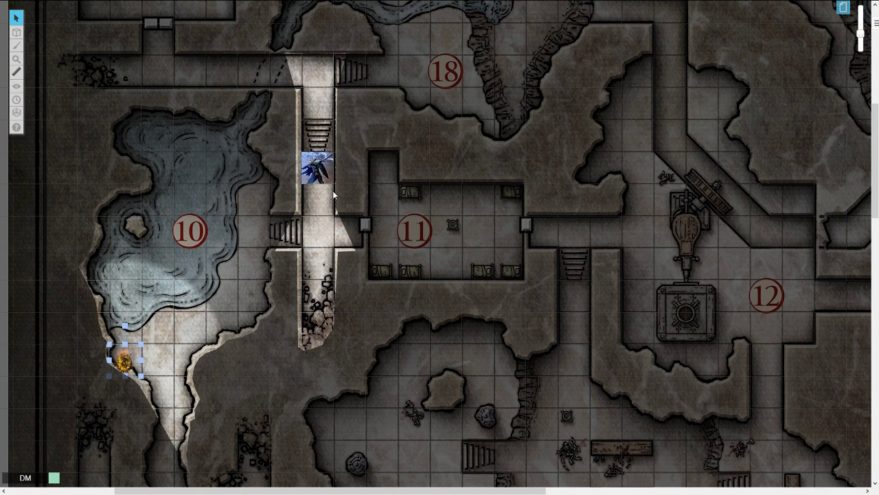
- Set the winged token's light radius to 60 ft with dim light starting at -5 ft, disable All Players See Light, and save
{"action": "left_click", "coordinate": [321, 176]}
{"action": "left_click", "coordinate": [280, 204]}
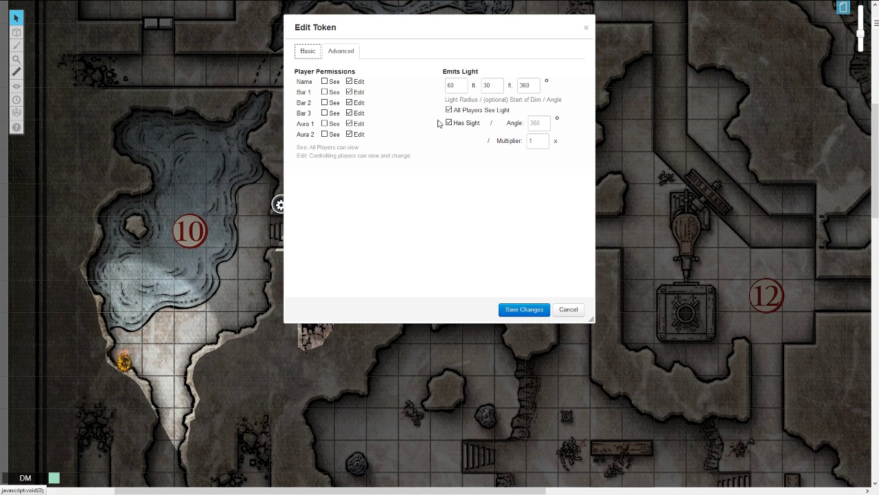
{"action": "double_click", "coordinate": [461, 85]}
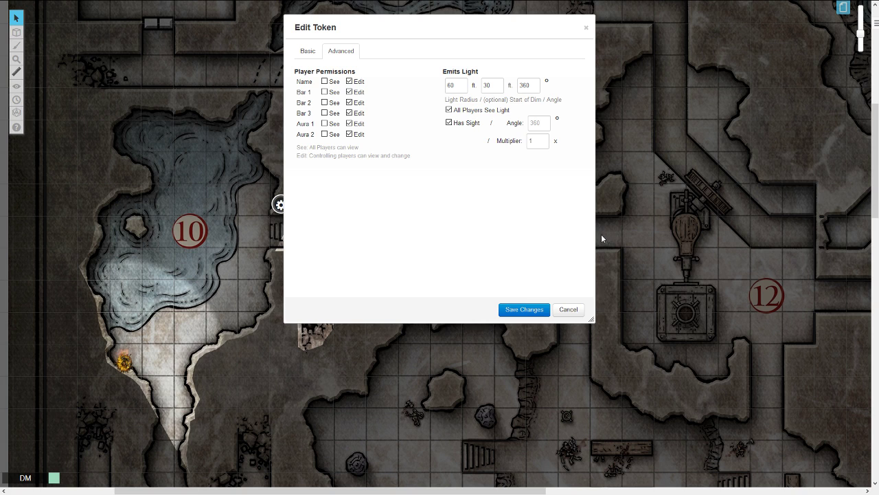
{"action": "left_click_drag", "start_coordinate": [463, 85], "coordinate": [416, 82]}
{"action": "type", "text": "60"}
{"action": "key", "text": "Tab"}
{"action": "key", "text": "BackSpace"}
{"action": "left_click", "coordinate": [449, 110]}
{"action": "left_click", "coordinate": [514, 311]}
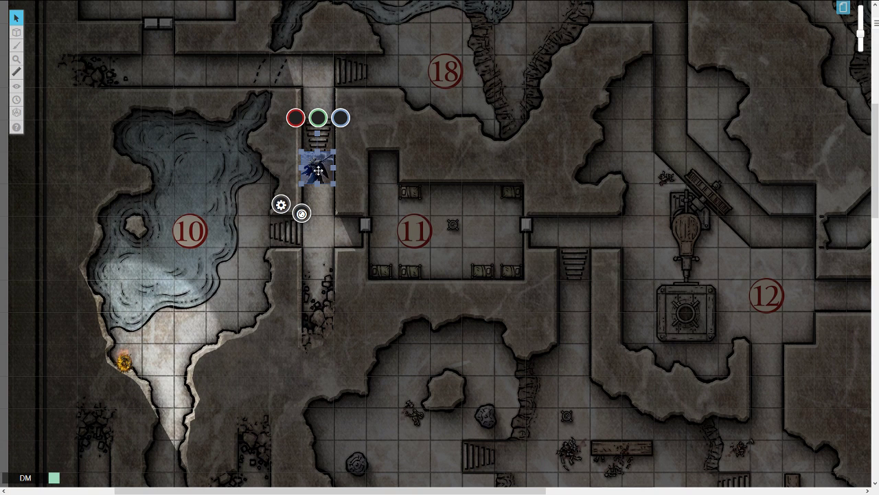
- Preview the winged token's line of sight and move it to the corridor intersection between rooms 10 and 11
{"action": "key", "text": "ctrl+l"}
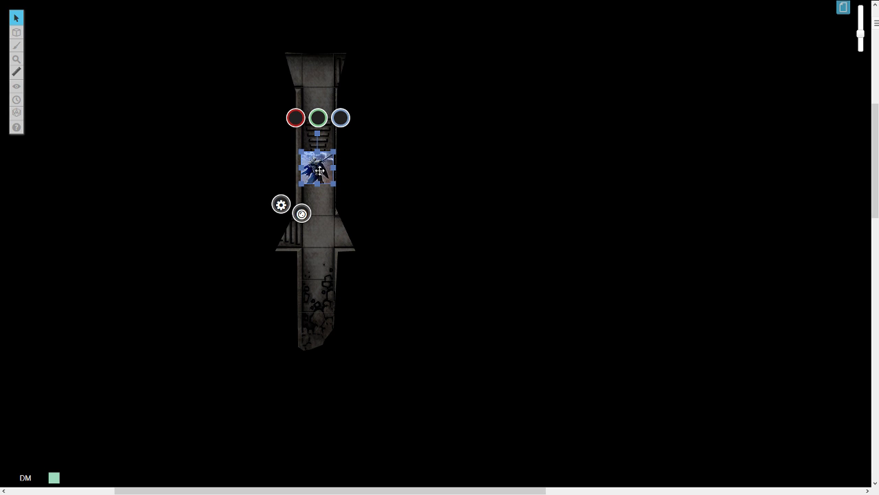
{"action": "left_click_drag", "start_coordinate": [318, 170], "coordinate": [317, 234]}
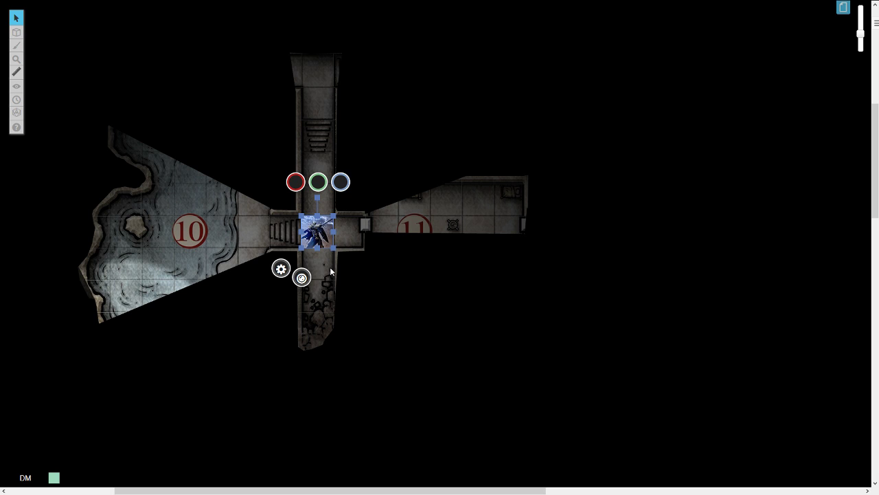
{"action": "left_click", "coordinate": [245, 243]}
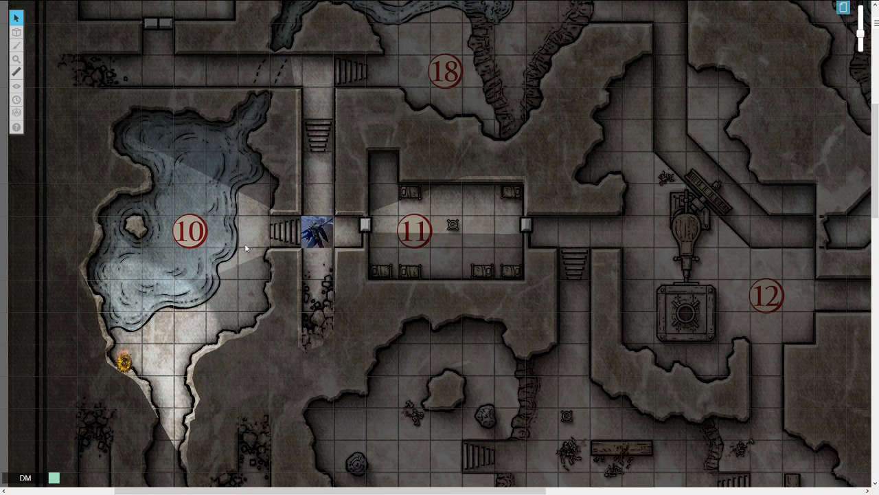
- Set the campfire token's light radius to 2 ft with dim light starting at 0 ft, and save
{"action": "left_click", "coordinate": [126, 359]}
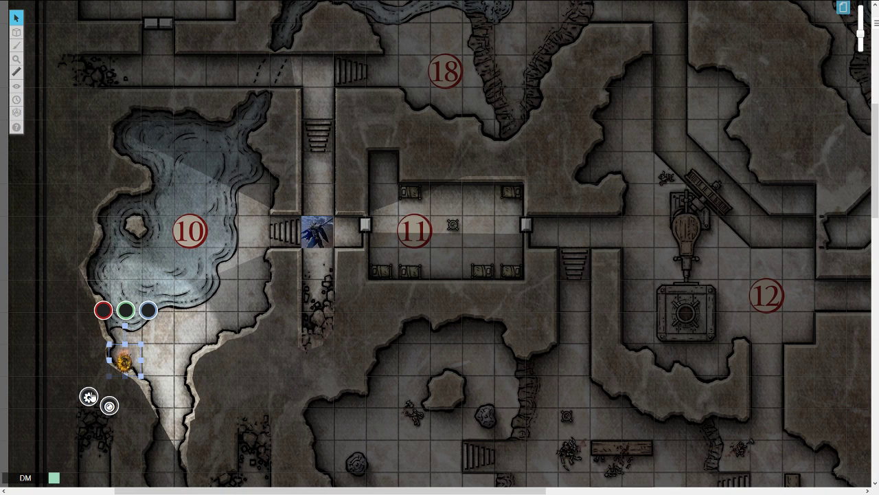
{"action": "left_click", "coordinate": [89, 397]}
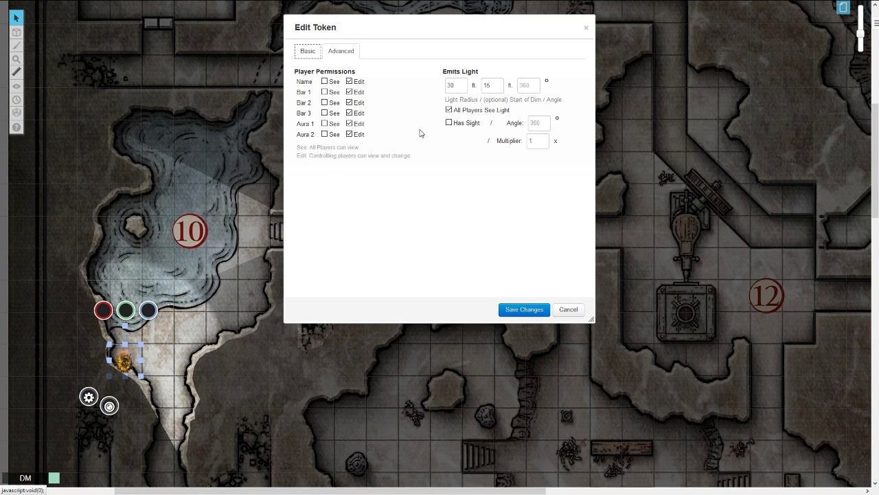
{"action": "double_click", "coordinate": [459, 85]}
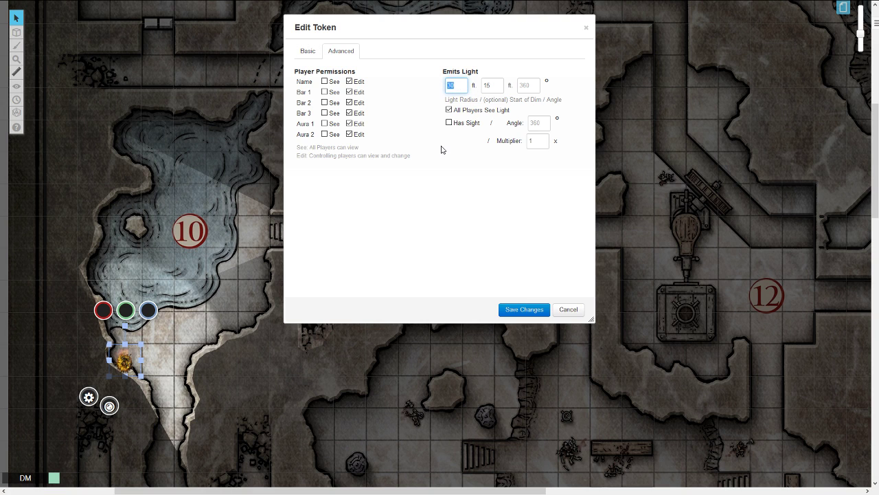
{"action": "type", "text": "2"}
{"action": "key", "text": "Tab"}
{"action": "type", "text": "0"}
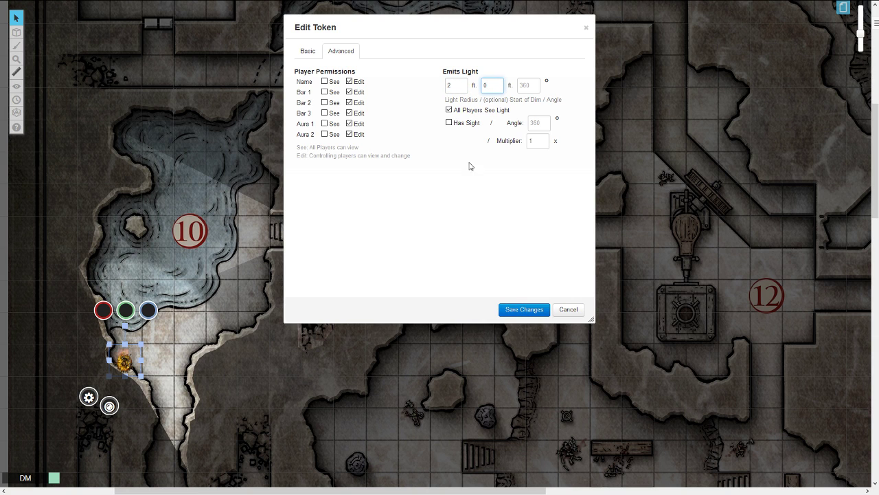
{"action": "left_click", "coordinate": [525, 310]}
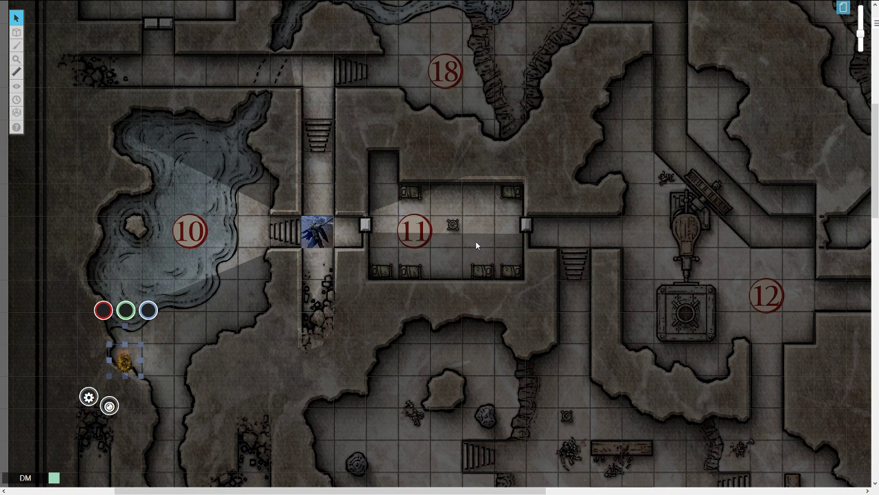
- Set the light radius of the winged token at the corridor intersection to 0 ft and save the change
{"action": "left_click", "coordinate": [317, 232]}
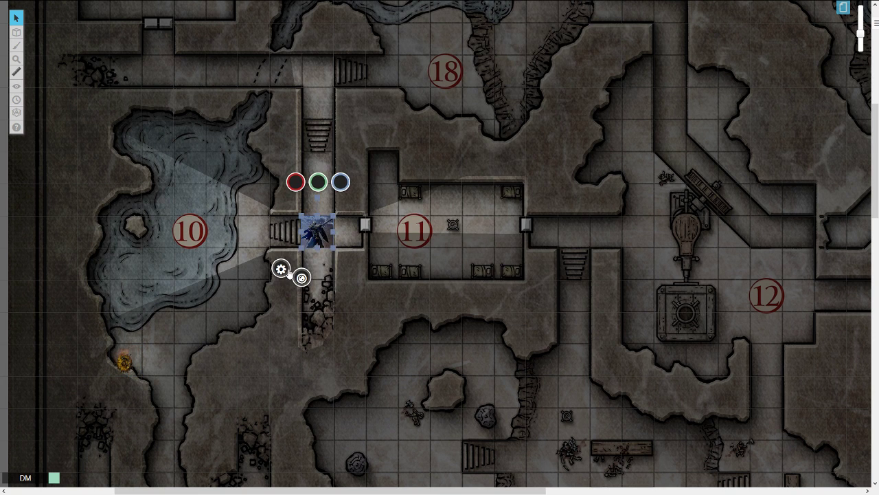
{"action": "left_click", "coordinate": [280, 268]}
{"action": "double_click", "coordinate": [453, 85]}
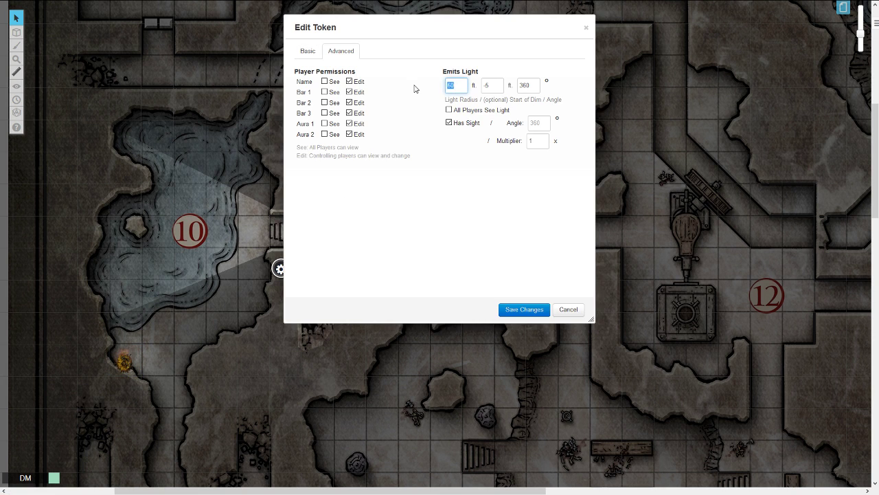
{"action": "type", "text": "0"}
{"action": "double_click", "coordinate": [494, 86]}
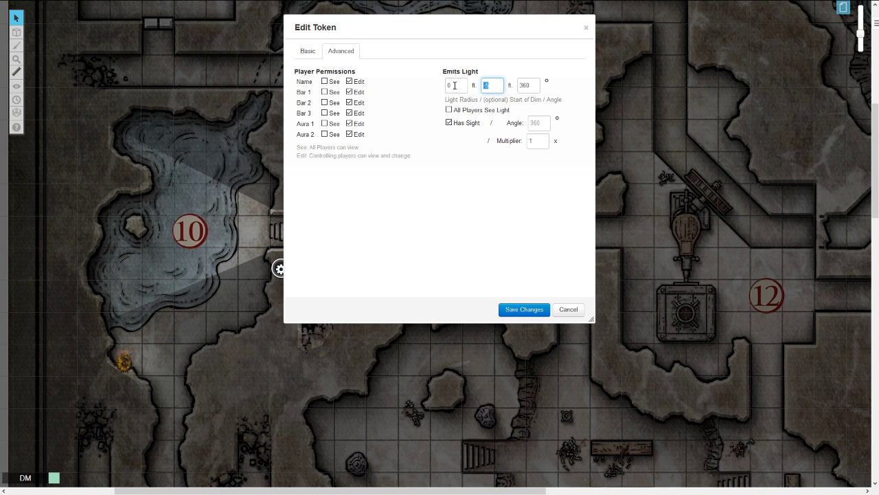
{"action": "left_click", "coordinate": [521, 311]}
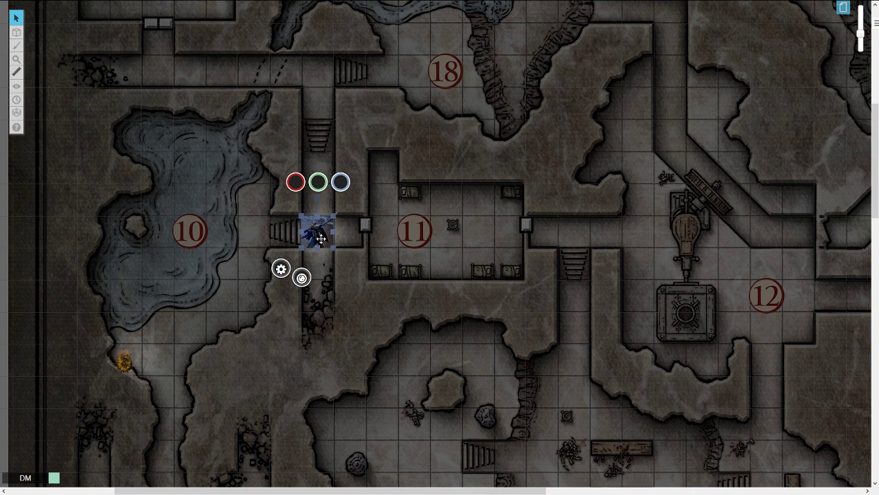
- Preview the winged token's line of sight, return to the full map, and move the token beside the campfire in room 10
{"action": "key", "text": "ctrl+l"}
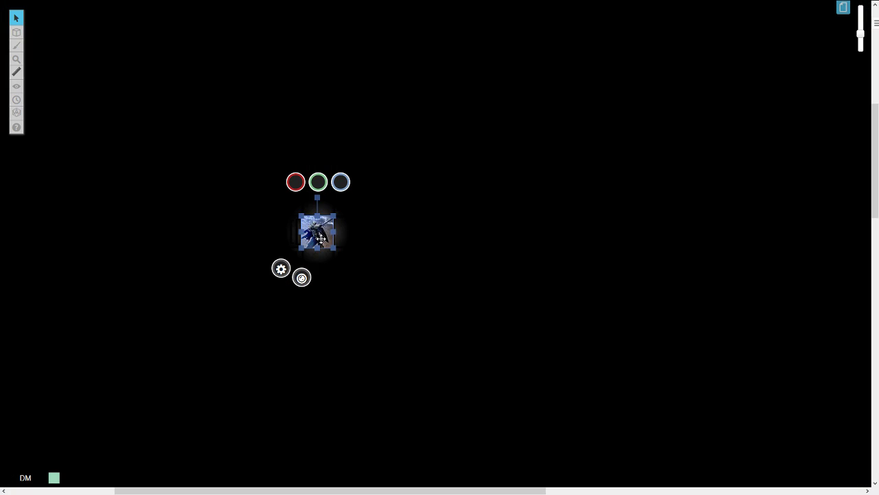
{"action": "key", "text": "ctrl+l"}
{"action": "left_click_drag", "start_coordinate": [322, 234], "coordinate": [166, 357]}
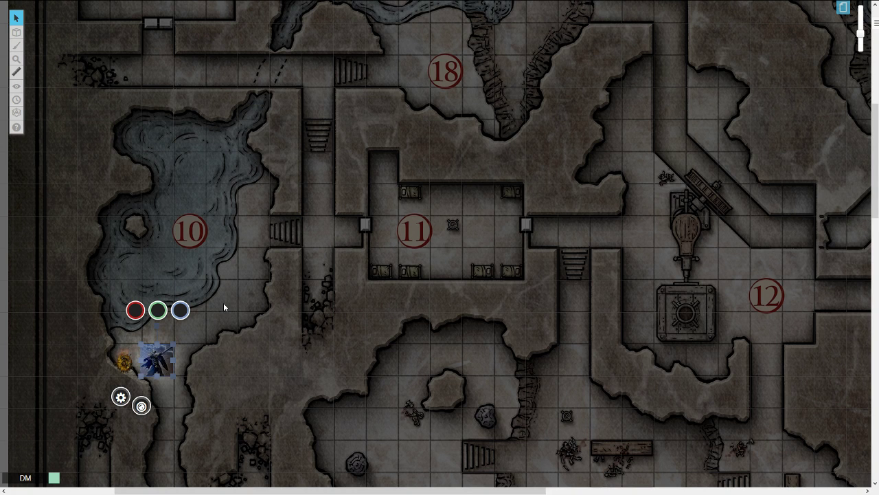
- Preview the winged token's line of sight, set its light radius to 2 ft, enable All Players See Light, and save
{"action": "key", "text": "ctrl+l"}
{"action": "mouse_move", "coordinate": [165, 358]}
{"action": "left_mouse_down"}
{"action": "mouse_move", "coordinate": [125, 360]}
{"action": "mouse_move", "coordinate": [155, 364]}
{"action": "left_mouse_up"}
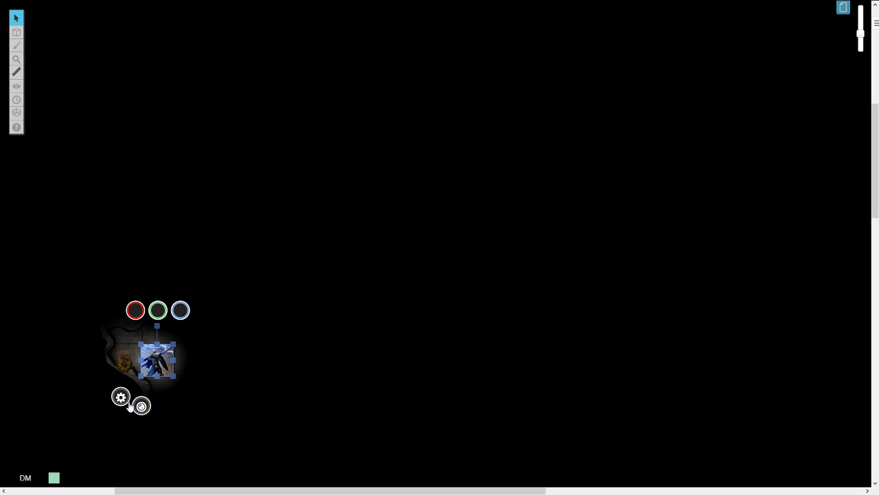
{"action": "left_click", "coordinate": [121, 397]}
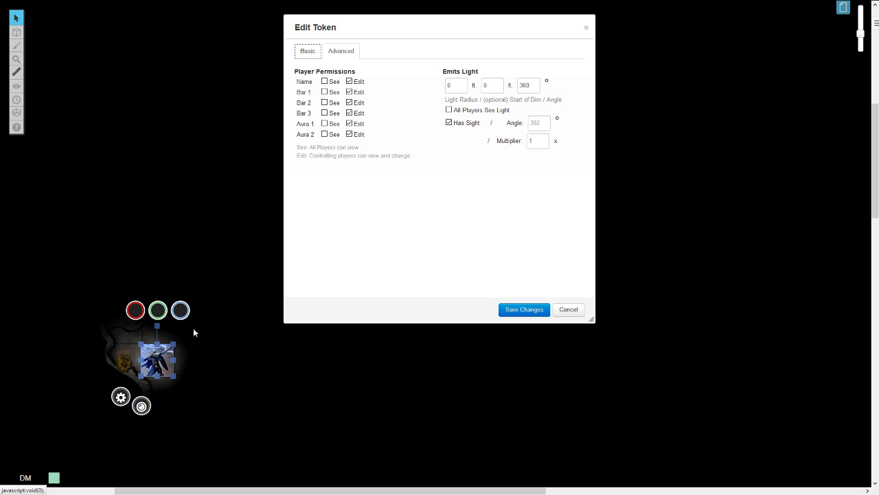
{"action": "double_click", "coordinate": [460, 82]}
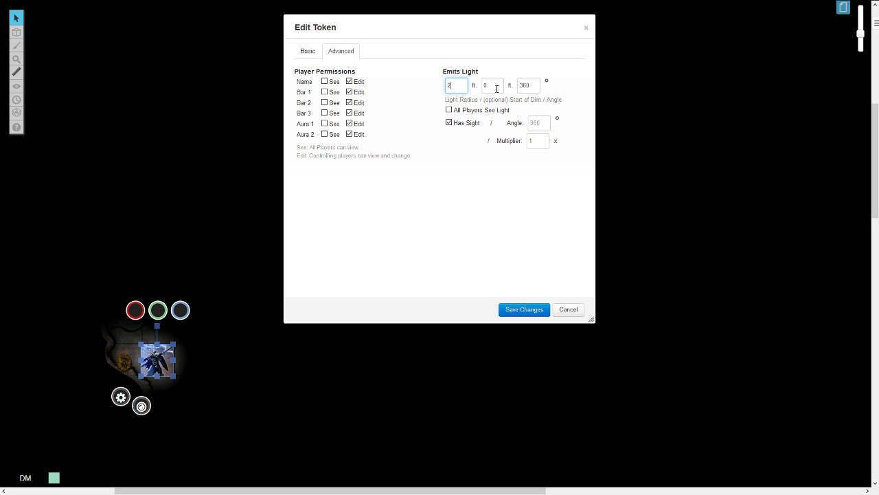
{"action": "left_click", "coordinate": [449, 110]}
{"action": "left_click", "coordinate": [529, 309]}
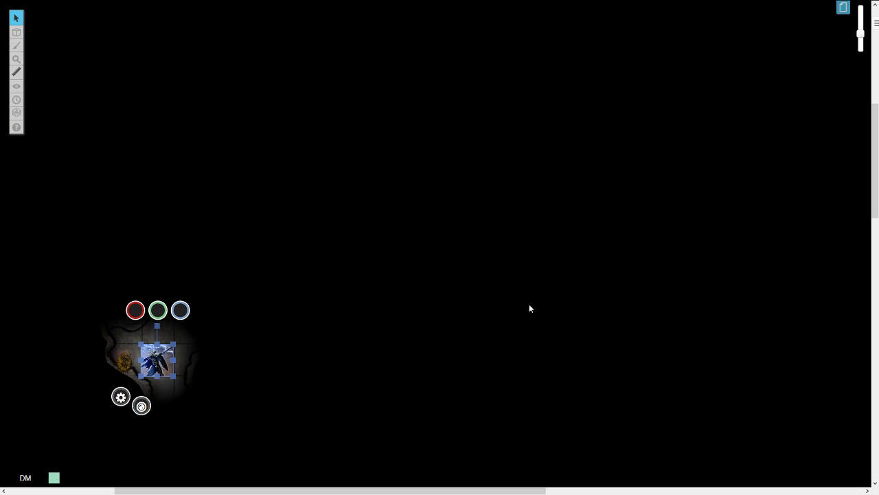
- Move the winged token to the stairs east of room 10 and save it with a 0 ft light radius and a sight multiplier of 2
{"action": "left_click_drag", "start_coordinate": [168, 357], "coordinate": [279, 243]}
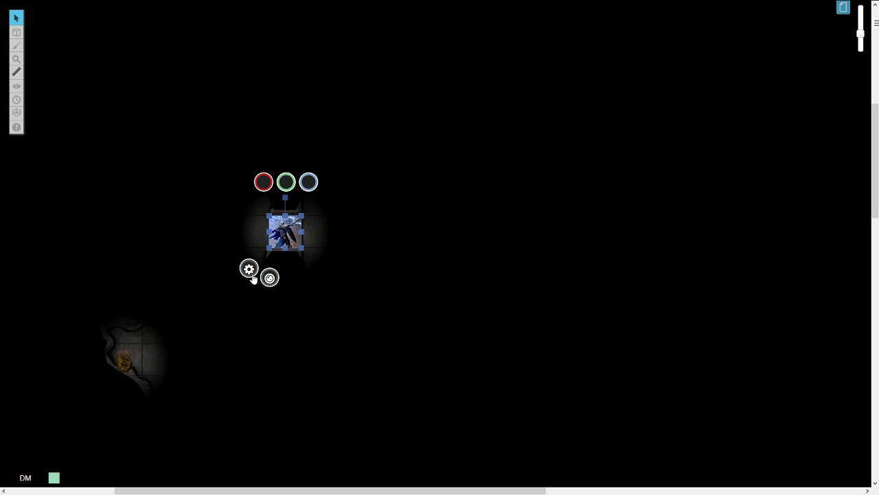
{"action": "left_click", "coordinate": [249, 269]}
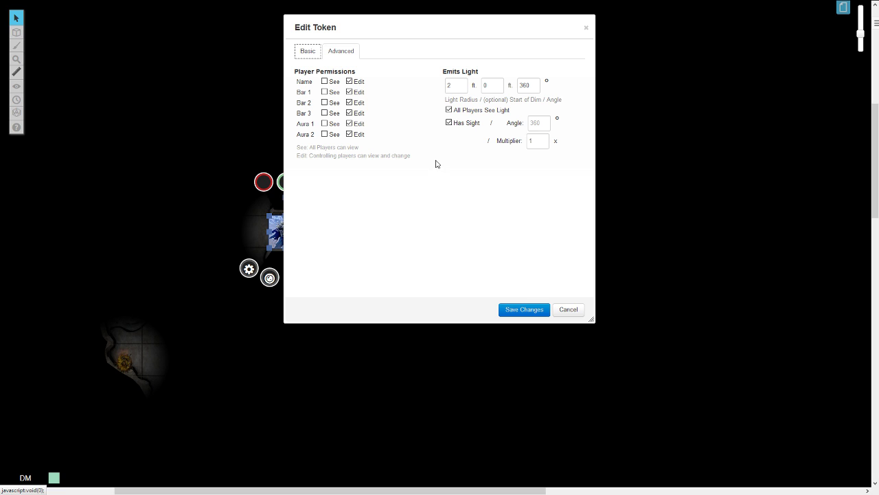
{"action": "double_click", "coordinate": [453, 81]}
{"action": "type", "text": "0"}
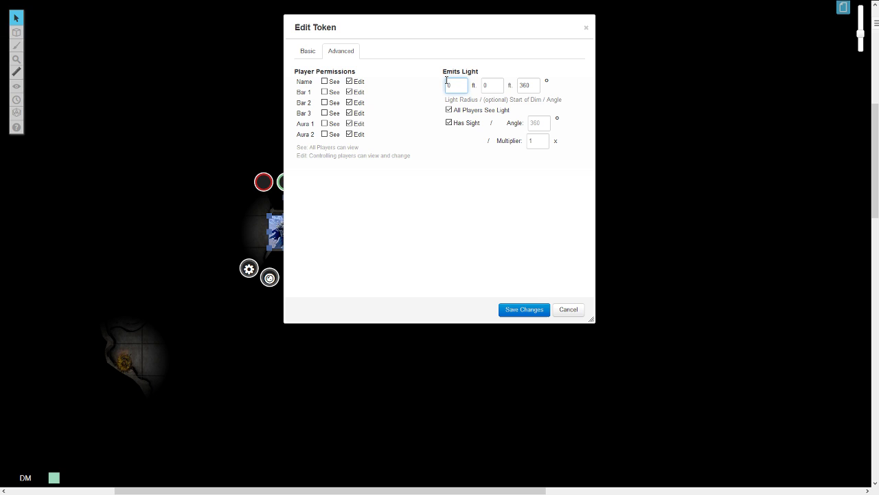
{"action": "left_click", "coordinate": [490, 99]}
{"action": "double_click", "coordinate": [533, 141]}
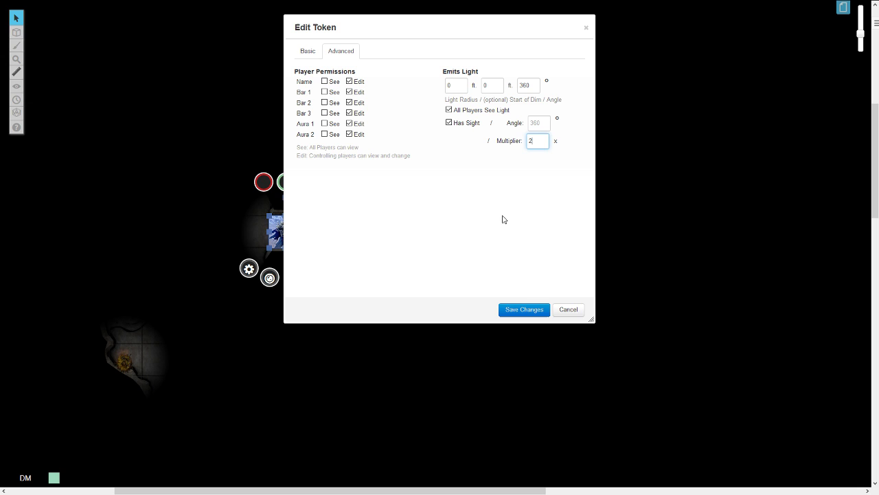
{"action": "left_click", "coordinate": [526, 310]}
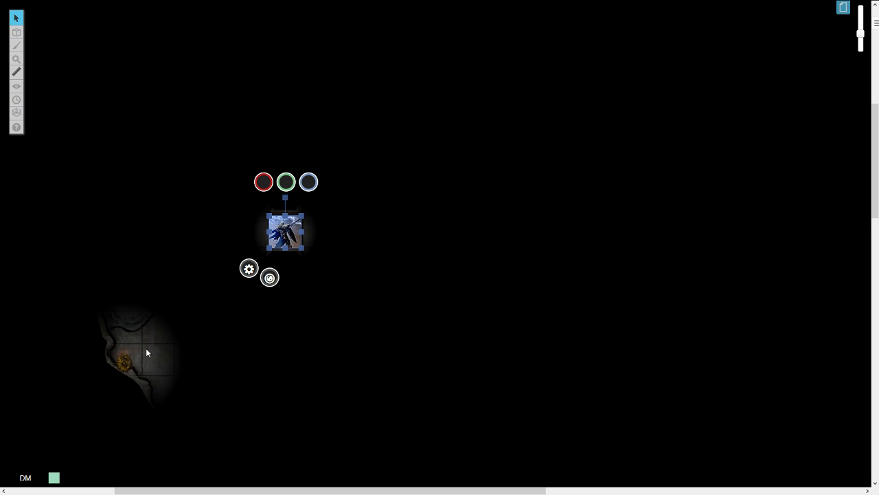
- Set the campfire token's light radius to 30 ft with dim light starting at 15 ft, and save
{"action": "left_click", "coordinate": [217, 301]}
{"action": "left_click", "coordinate": [125, 355]}
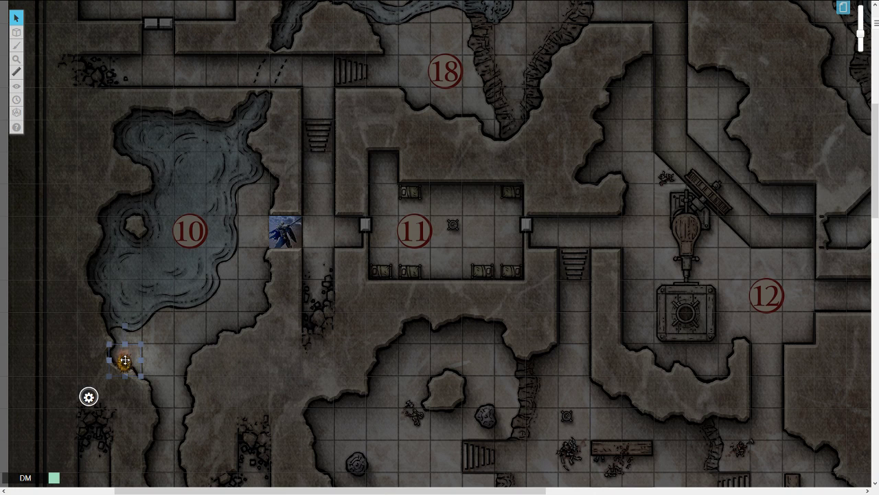
{"action": "left_click", "coordinate": [88, 397]}
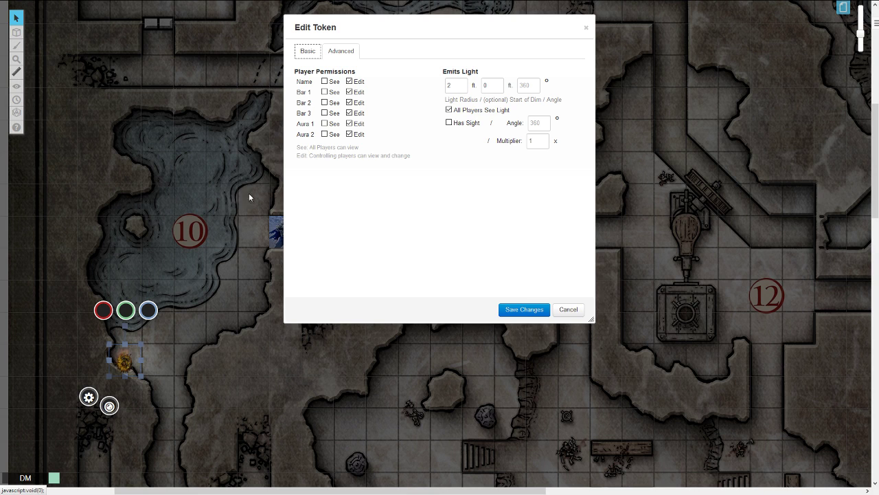
{"action": "double_click", "coordinate": [451, 86]}
{"action": "type", "text": "30"}
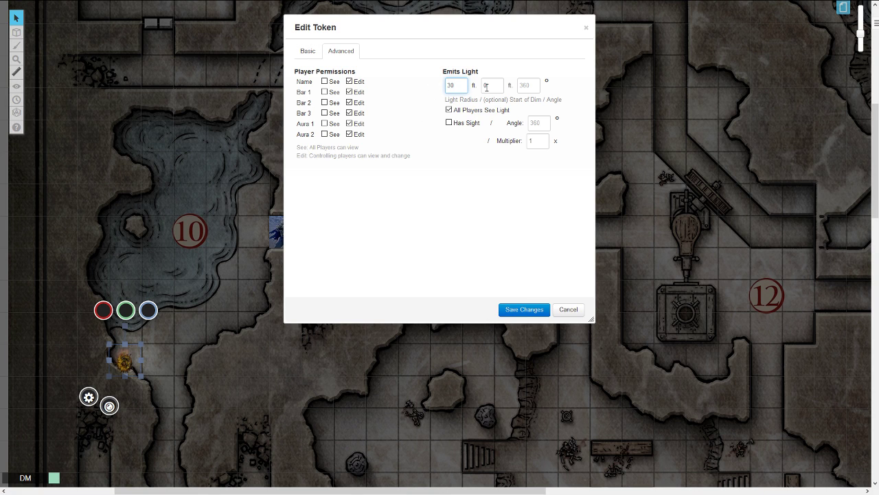
{"action": "double_click", "coordinate": [489, 84]}
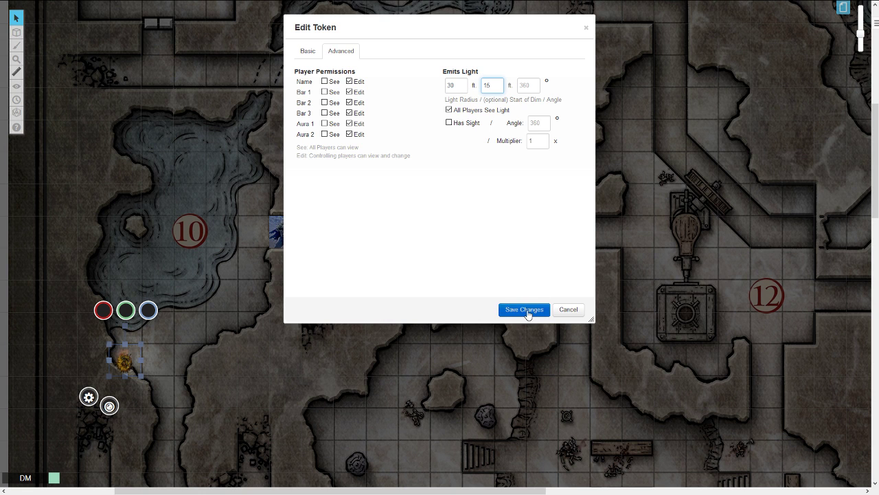
{"action": "left_click", "coordinate": [525, 310]}
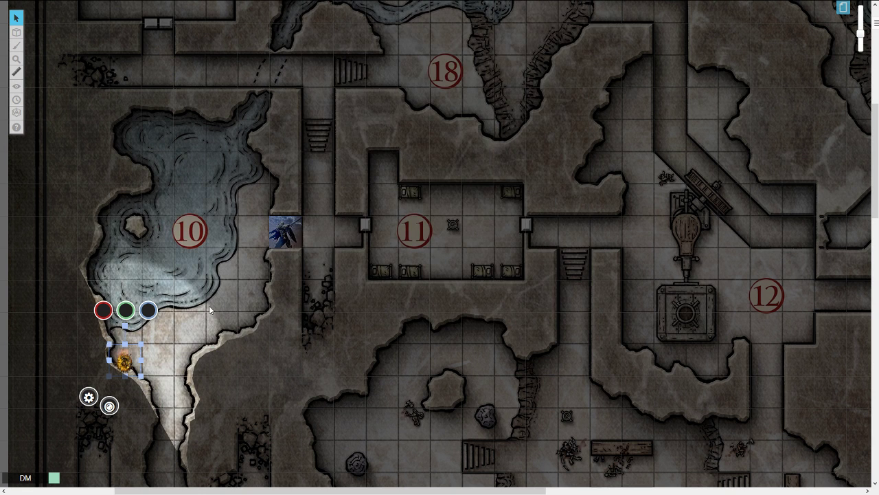
- Preview the winged token's line of sight and move it onto the water beside the room 10 label
{"action": "left_click", "coordinate": [288, 231]}
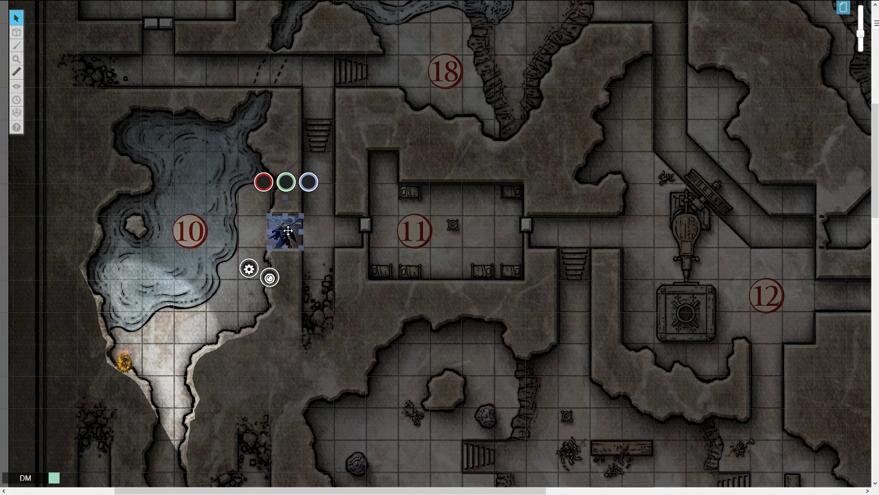
{"action": "key", "text": "ctrl+l"}
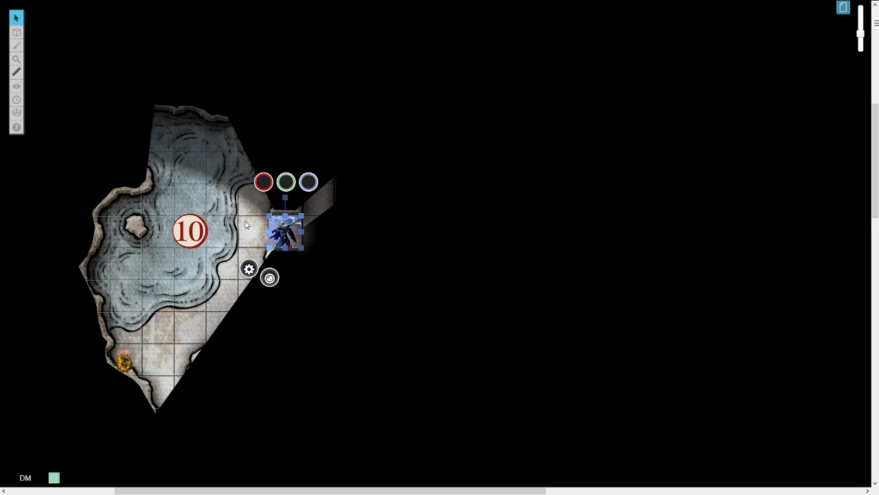
{"action": "mouse_move", "coordinate": [283, 230]}
{"action": "left_mouse_down"}
{"action": "mouse_move", "coordinate": [247, 258]}
{"action": "mouse_move", "coordinate": [189, 334]}
{"action": "mouse_move", "coordinate": [251, 261]}
{"action": "mouse_move", "coordinate": [251, 232]}
{"action": "mouse_move", "coordinate": [285, 229]}
{"action": "mouse_move", "coordinate": [251, 231]}
{"action": "mouse_move", "coordinate": [253, 263]}
{"action": "mouse_move", "coordinate": [221, 295]}
{"action": "mouse_move", "coordinate": [187, 257]}
{"action": "mouse_move", "coordinate": [192, 232]}
{"action": "mouse_move", "coordinate": [220, 199]}
{"action": "left_mouse_up"}
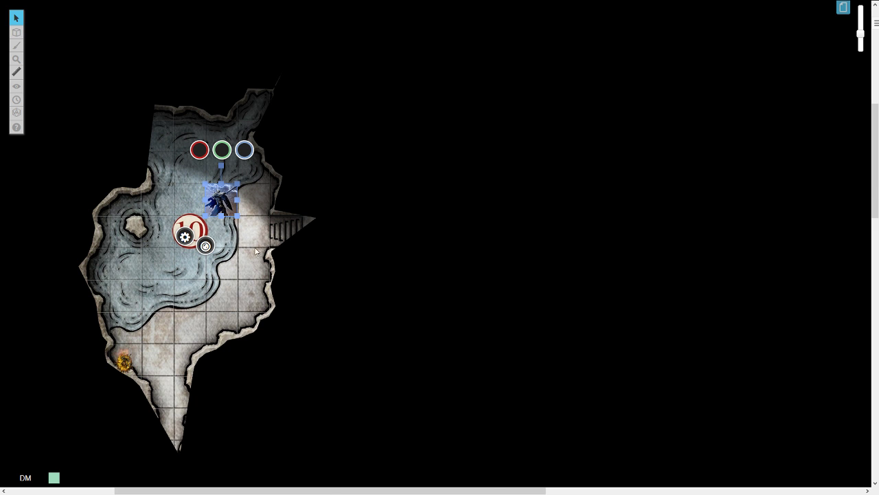
- Return to the full map, set the winged token's sight multiplier to .5, and save
{"action": "left_click", "coordinate": [257, 252]}
{"action": "left_click", "coordinate": [185, 236]}
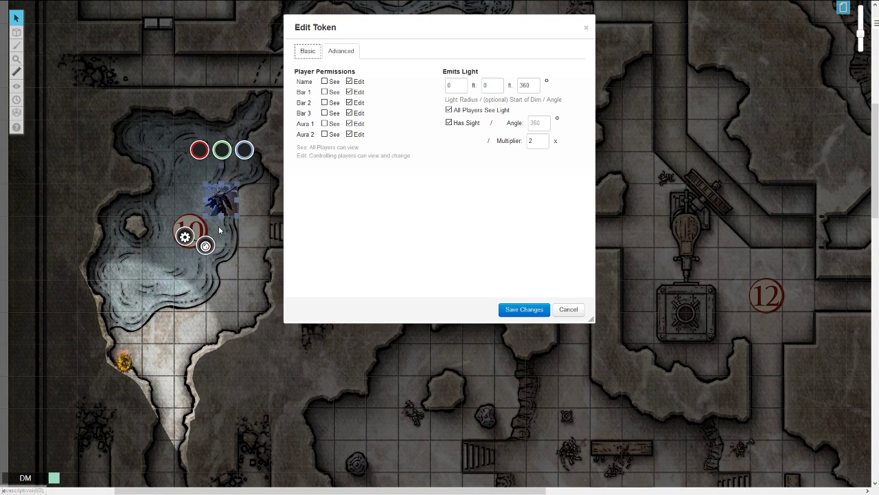
{"action": "left_click", "coordinate": [515, 137]}
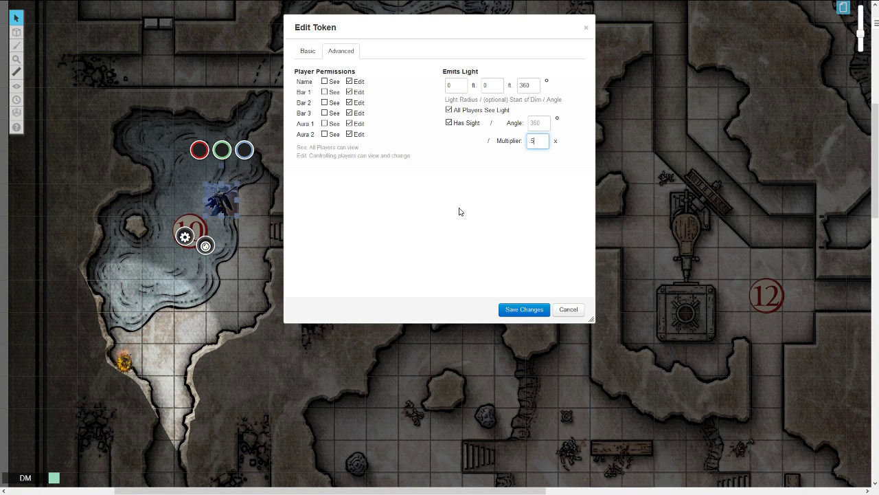
{"action": "left_click", "coordinate": [505, 309]}
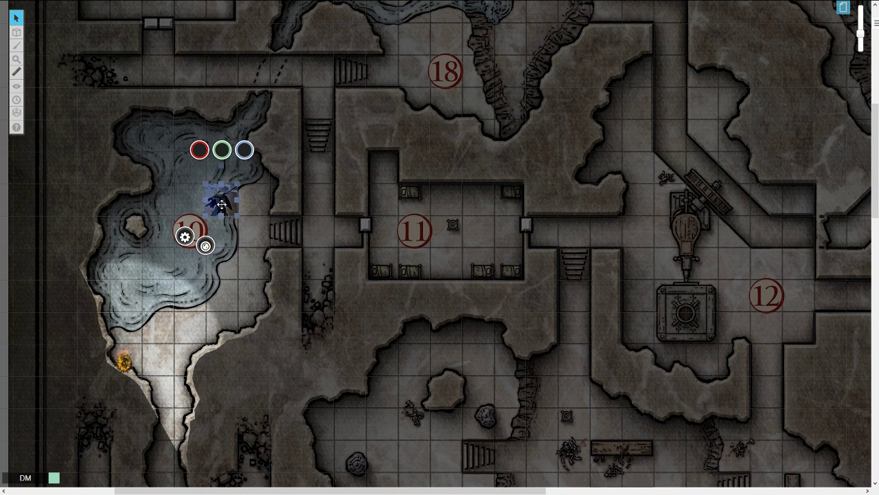
- Preview the winged token's line of sight, move it toward the campfire, and place it on the east shore of room 10
{"action": "key", "text": "ctrl+l"}
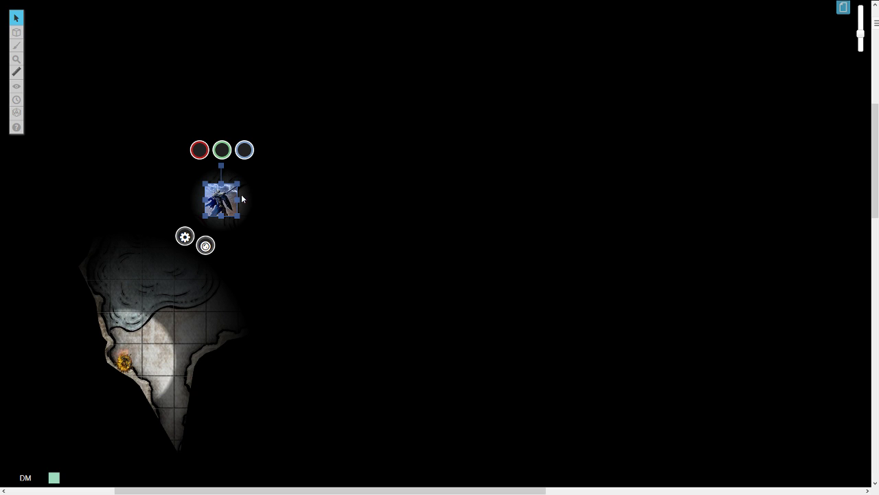
{"action": "left_click_drag", "start_coordinate": [226, 199], "coordinate": [185, 327]}
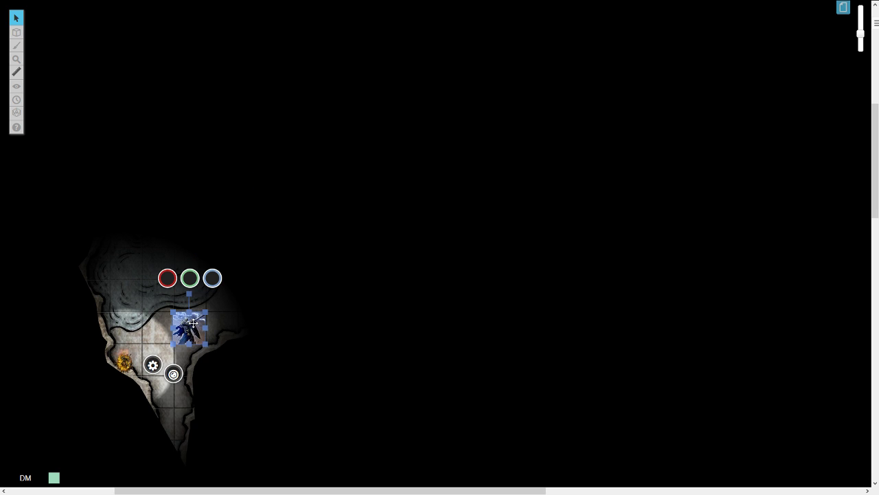
{"action": "key", "text": "ctrl+c"}
{"action": "key", "text": "ctrl+v"}
{"action": "left_click_drag", "start_coordinate": [216, 295], "coordinate": [255, 264]}
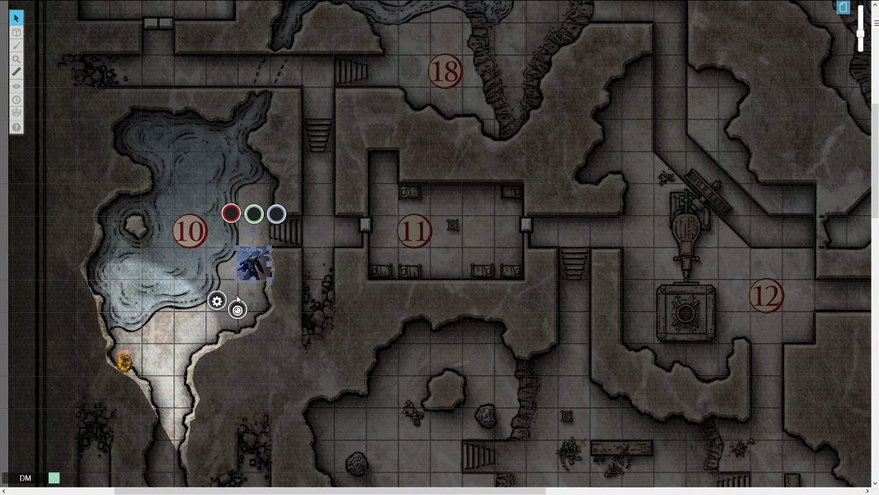
- Set the sight multiplier of the winged token on room 10's east shore to 1
{"action": "double_click", "coordinate": [267, 278]}
{"action": "left_click_drag", "start_coordinate": [544, 145], "coordinate": [500, 145]}
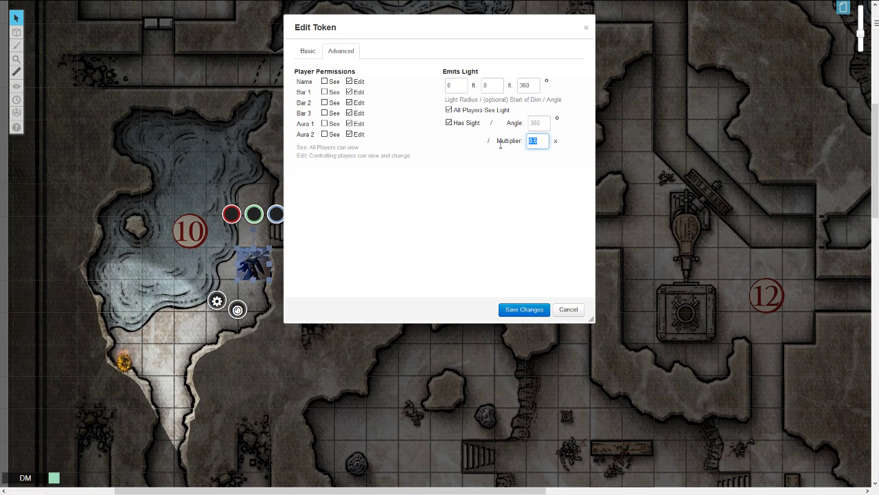
{"action": "type", "text": "1"}
{"action": "left_click", "coordinate": [460, 142]}
- Give the winged token a 30 ft light radius with dim light starting at 15 ft and a 40-degree light angle, and save
{"action": "double_click", "coordinate": [452, 85]}
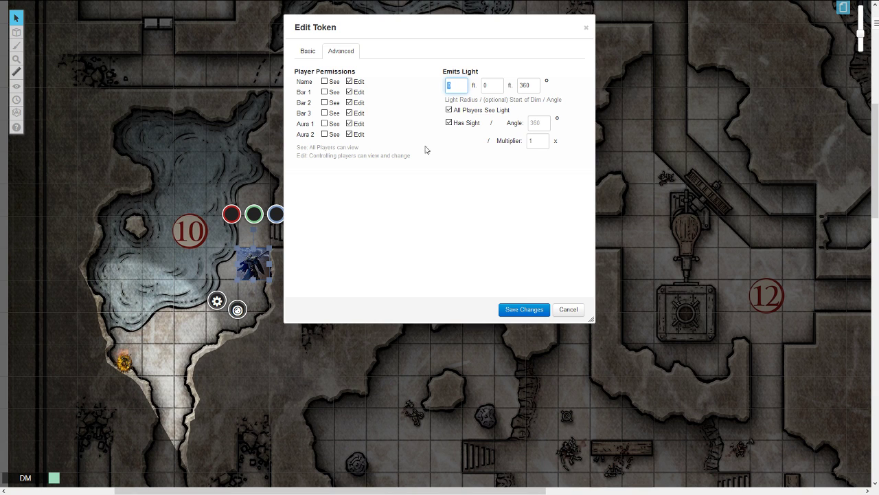
{"action": "type", "text": "30"}
{"action": "key", "text": "Tab"}
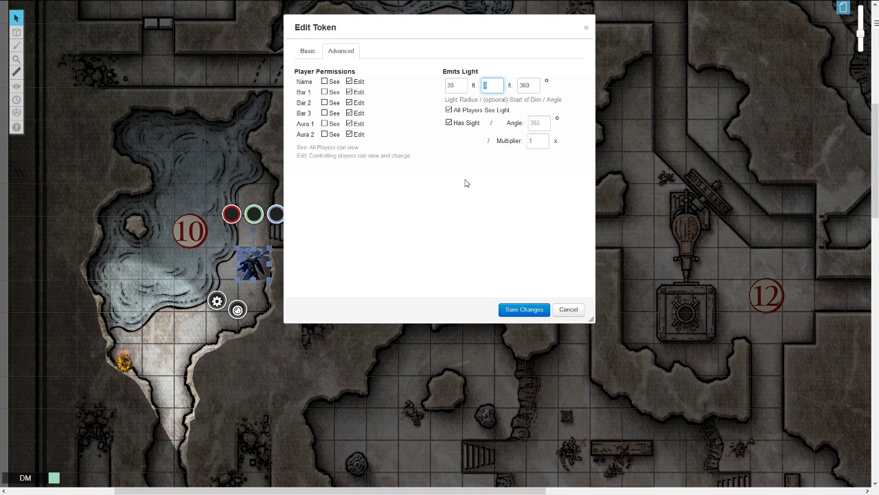
{"action": "type", "text": "15"}
{"action": "double_click", "coordinate": [533, 90]}
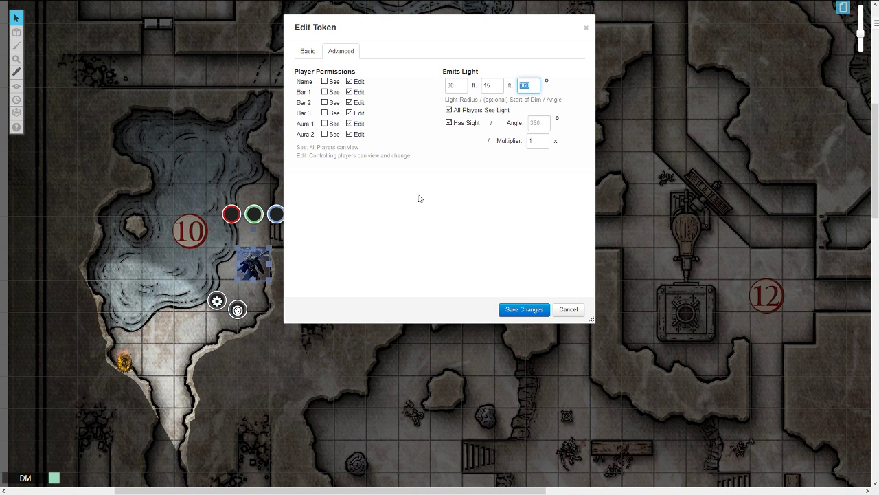
{"action": "type", "text": "40"}
{"action": "left_click", "coordinate": [506, 308]}
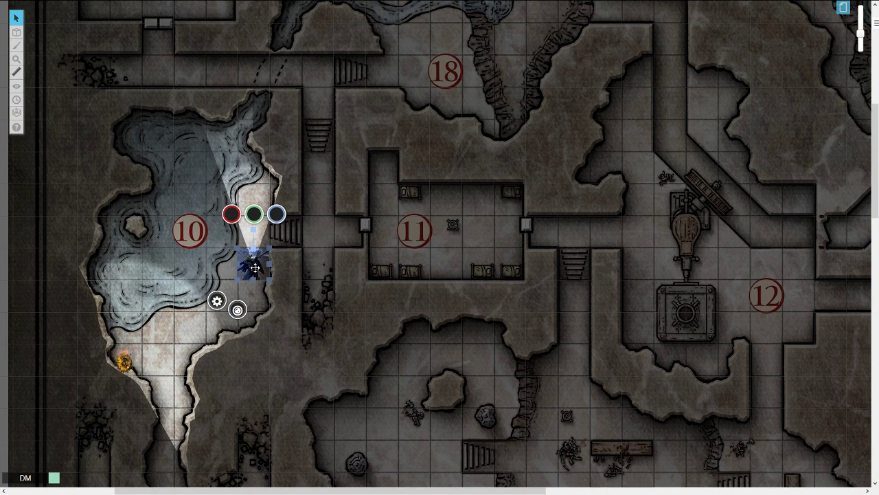
- Preview the winged token's line of sight and rotate the token to check how its light cone follows
{"action": "key", "text": "ctrl+l"}
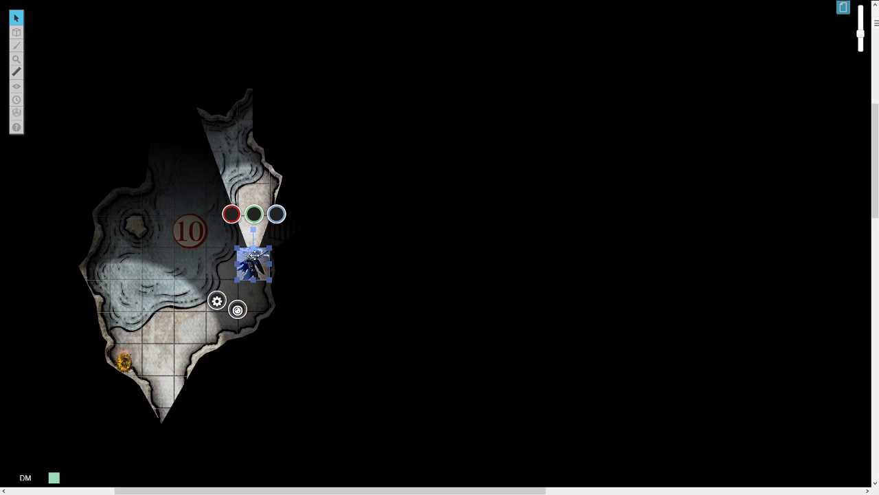
{"action": "left_click", "coordinate": [246, 231]}
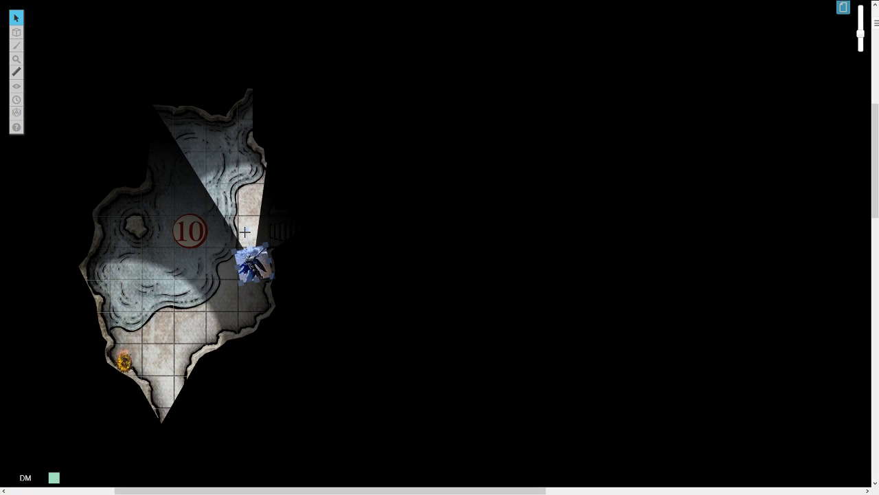
{"action": "left_click", "coordinate": [252, 241]}
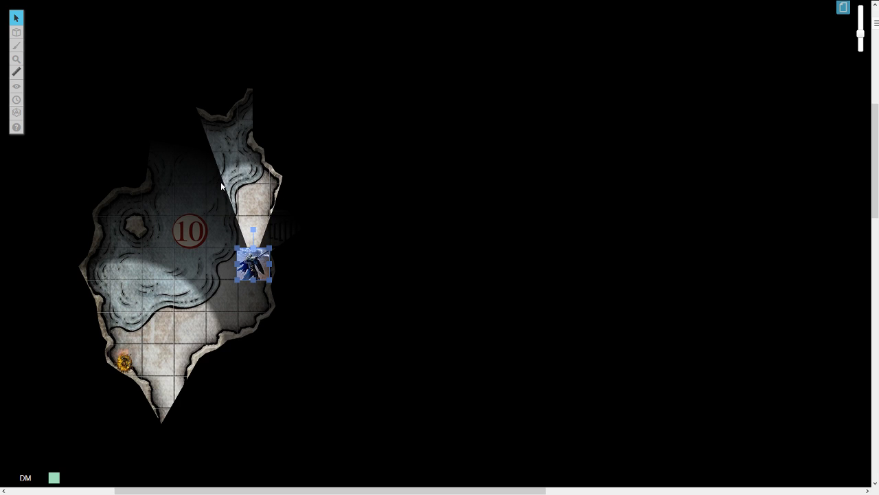
- Narrow the winged token's light angle to 25 degrees and save the change
{"action": "double_click", "coordinate": [244, 250]}
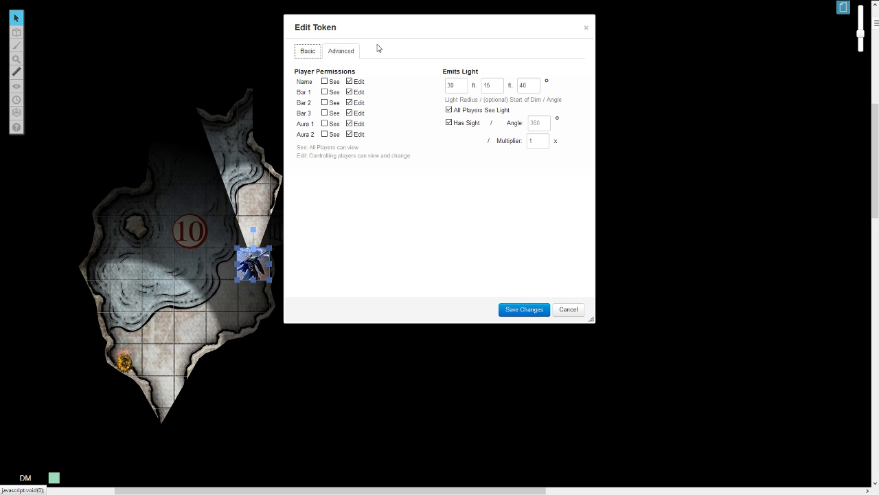
{"action": "left_click", "coordinate": [349, 54]}
{"action": "double_click", "coordinate": [524, 86]}
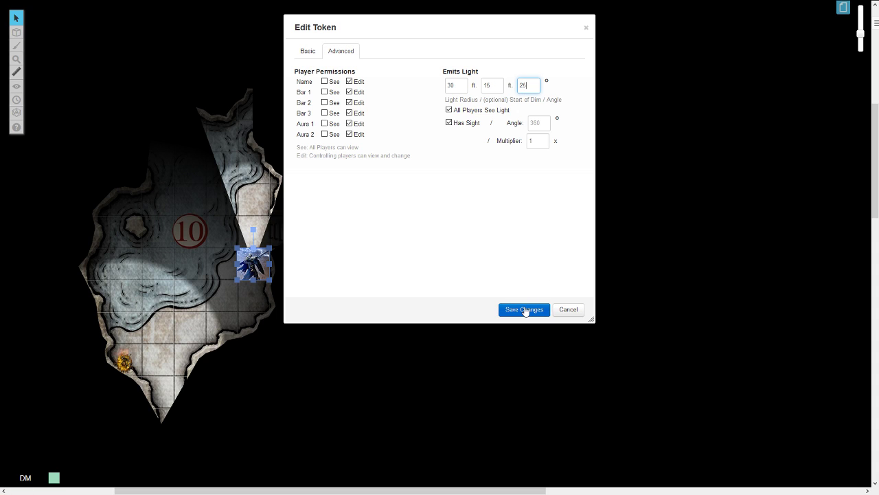
{"action": "left_click", "coordinate": [522, 309]}
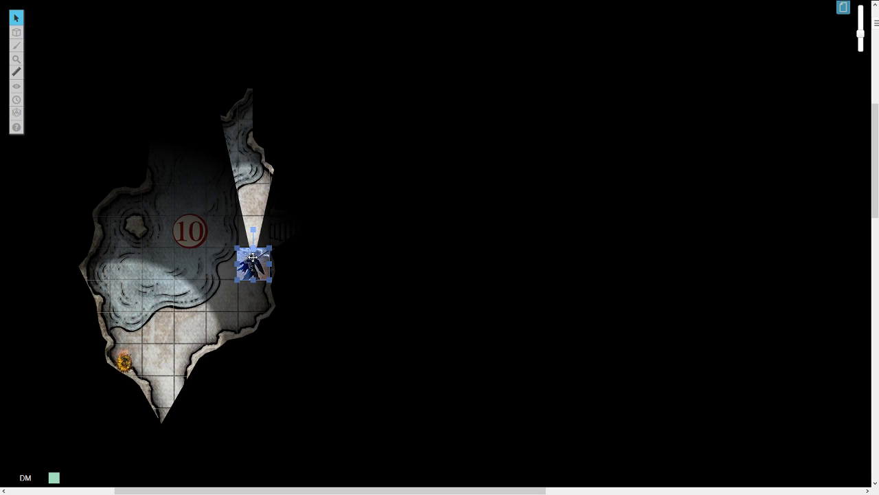
- Turn off All Players See Light for the campfire token in room 10 and save the change
{"action": "double_click", "coordinate": [124, 360]}
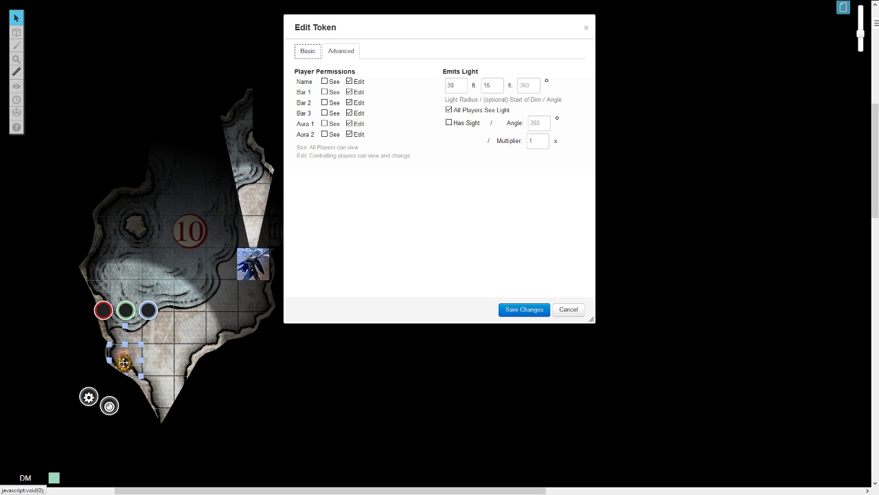
{"action": "left_click", "coordinate": [449, 110]}
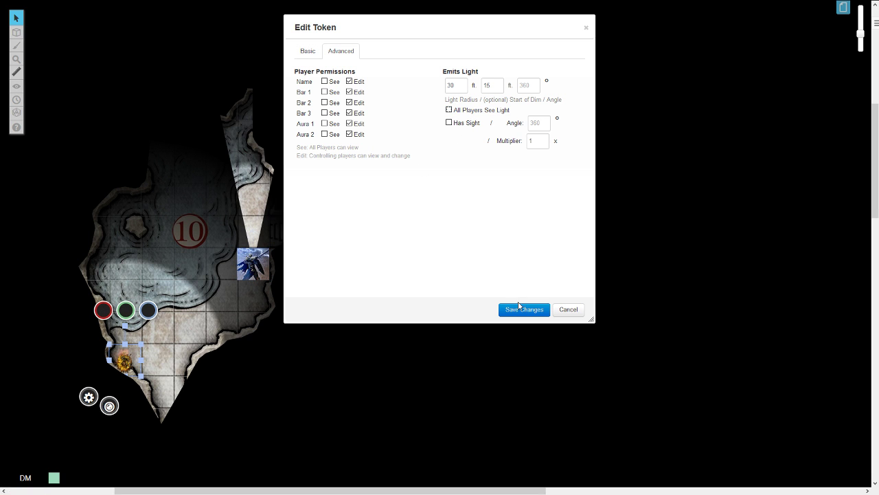
{"action": "left_click", "coordinate": [524, 310]}
- Preview the winged token's line of sight and rotate it towards the campfire, across the pool and back to north
{"action": "left_click", "coordinate": [253, 263]}
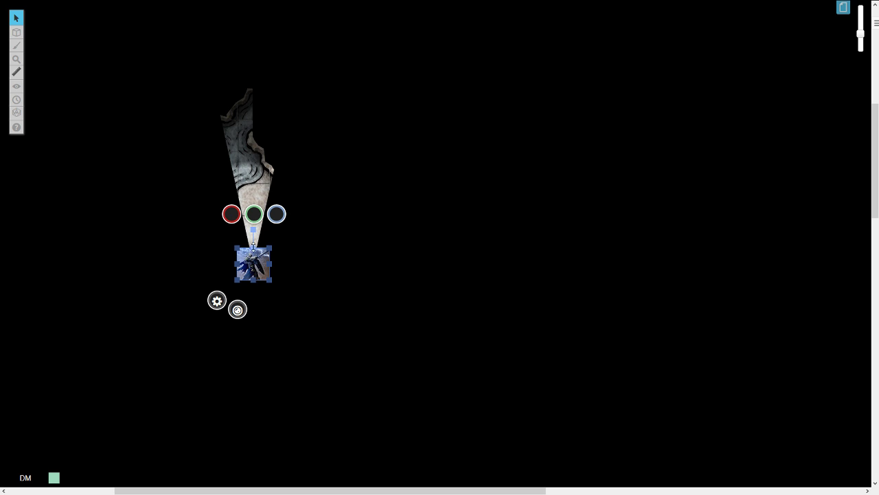
{"action": "left_click_drag", "start_coordinate": [253, 229], "coordinate": [258, 293]}
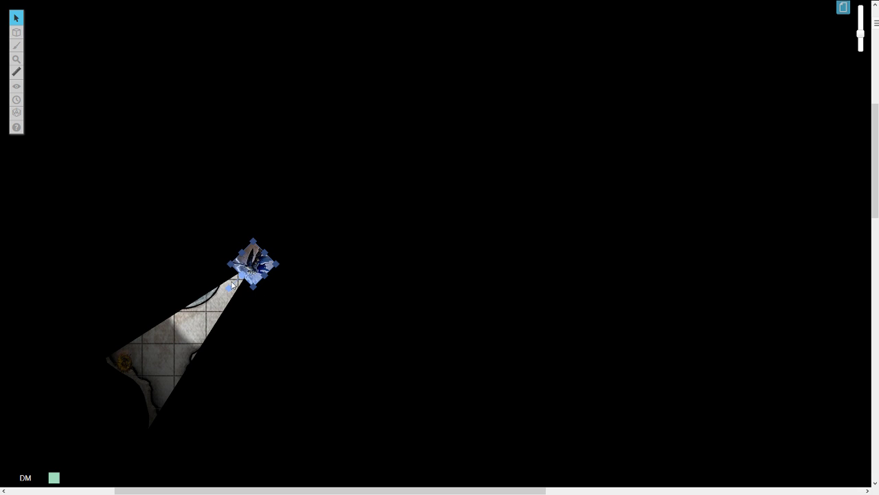
{"action": "left_click_drag", "start_coordinate": [231, 288], "coordinate": [247, 256]}
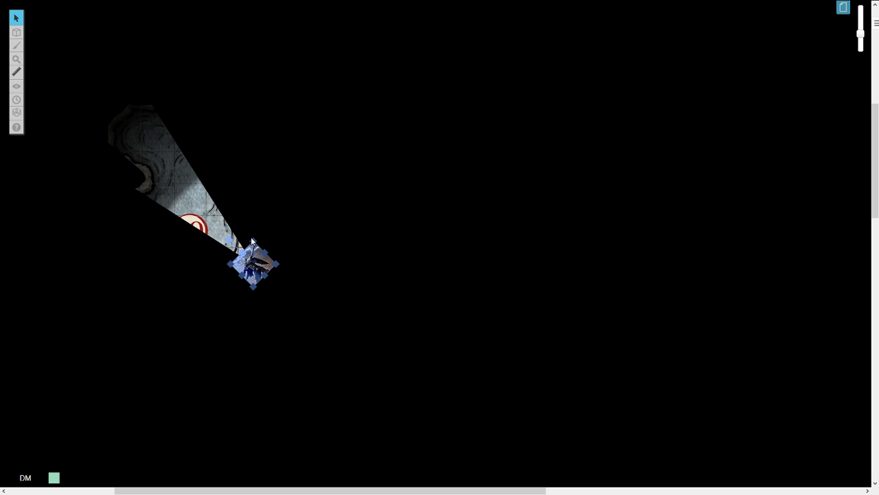
{"action": "left_click_drag", "start_coordinate": [229, 239], "coordinate": [254, 230]}
- Set the winged token's light angle to 360 degrees and save the change
{"action": "double_click", "coordinate": [243, 259]}
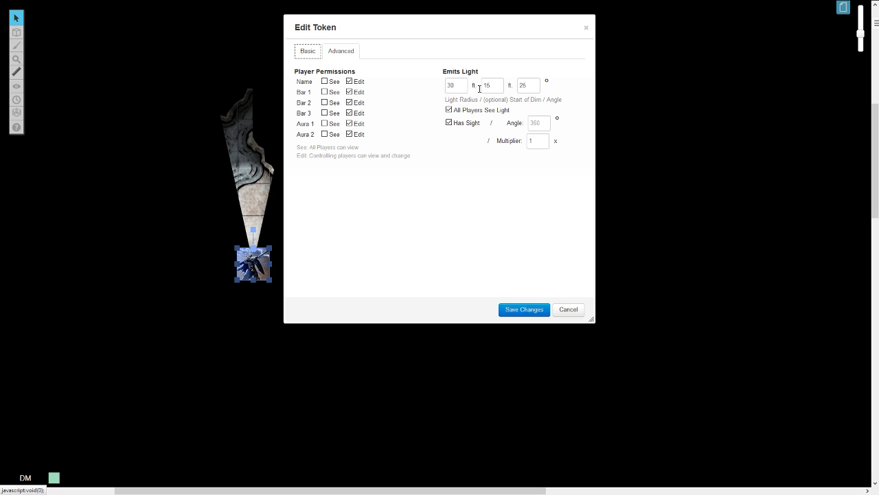
{"action": "double_click", "coordinate": [530, 88]}
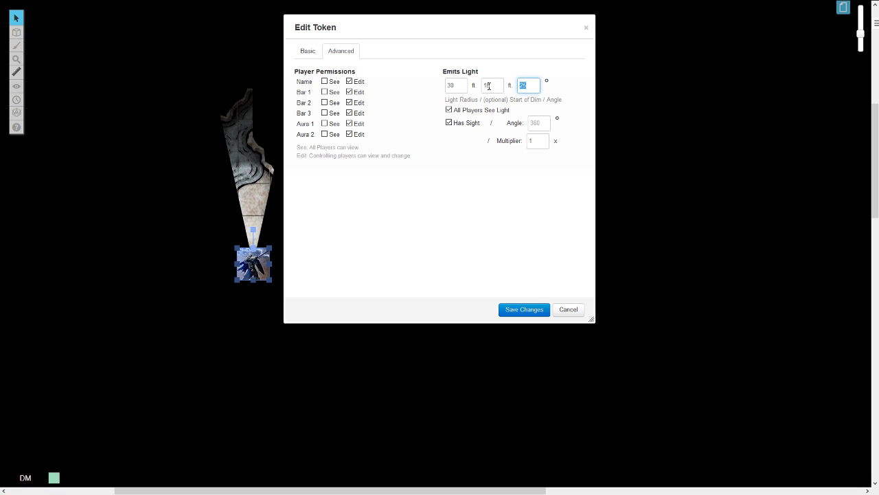
{"action": "type", "text": "360"}
{"action": "left_click", "coordinate": [520, 309]}
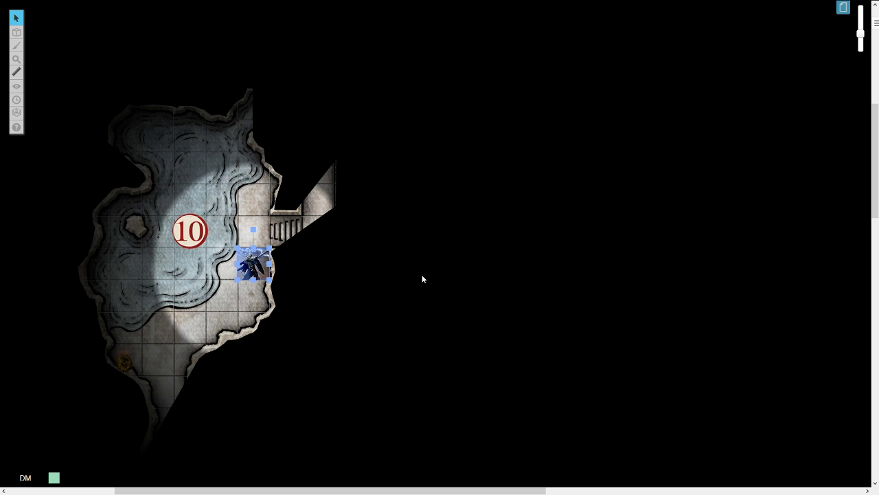
- Move the winged token out of room 10 to the dashed lines in the corridor west of room 18, and deselect it
{"action": "left_click_drag", "start_coordinate": [231, 276], "coordinate": [208, 271]}
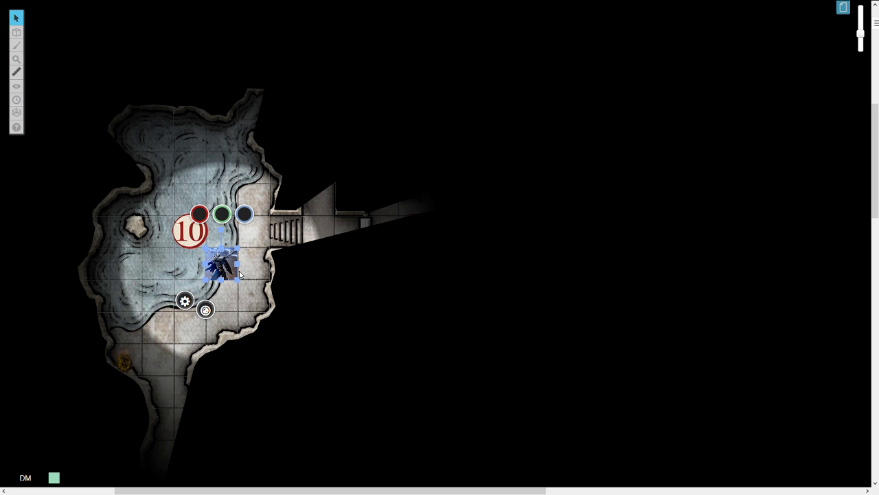
{"action": "left_click_drag", "start_coordinate": [223, 261], "coordinate": [320, 105]}
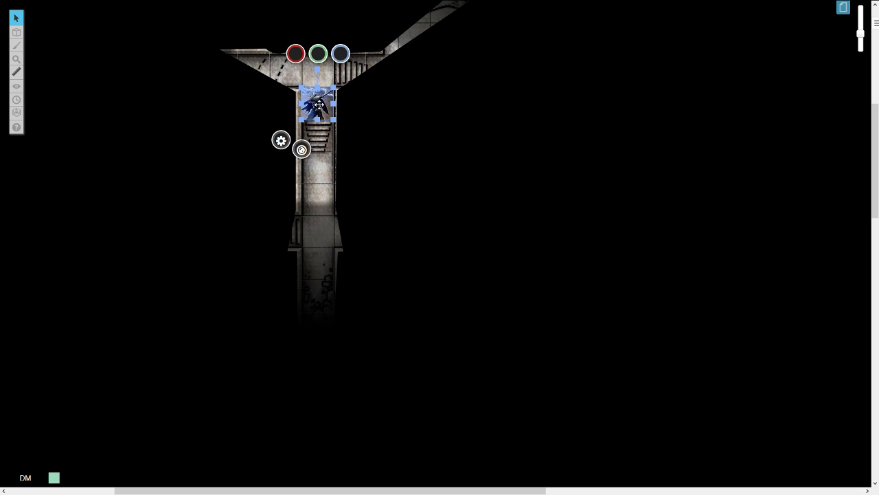
{"action": "scroll", "coordinate": [312, 180], "scroll_direction": "up", "scroll_amount": 2}
{"action": "left_click_drag", "start_coordinate": [315, 165], "coordinate": [291, 129]}
{"action": "left_click", "coordinate": [328, 164]}
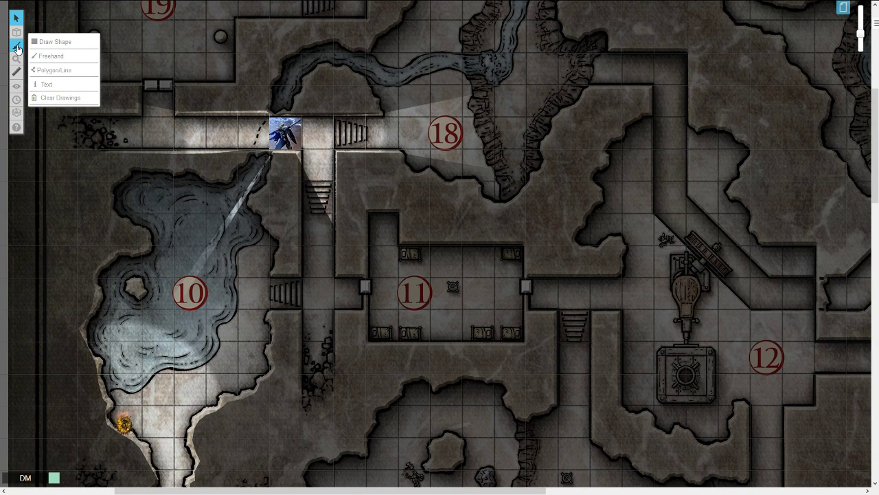
- On the Dynamic Lighting layer, draw a red wall line closing the gap between room 10's northern tip and the corridor
{"action": "mouse_move", "coordinate": [16, 61]}
{"action": "mouse_move", "coordinate": [16, 33]}
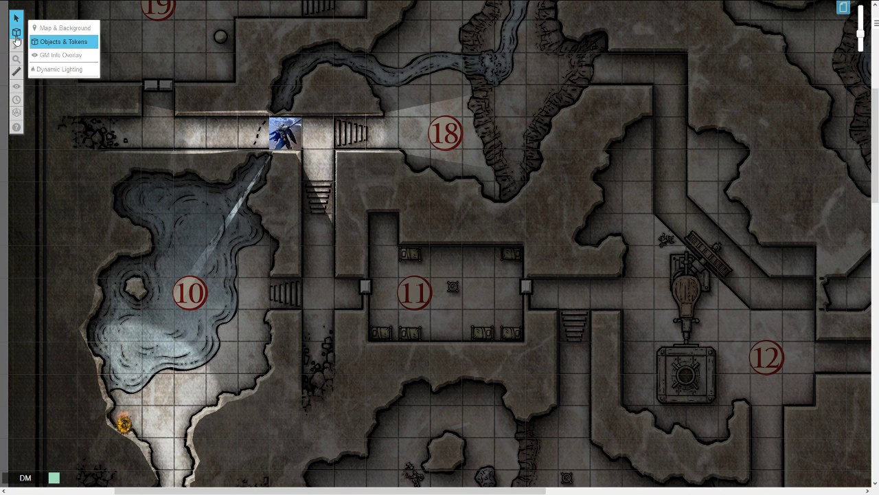
{"action": "left_click", "coordinate": [60, 69]}
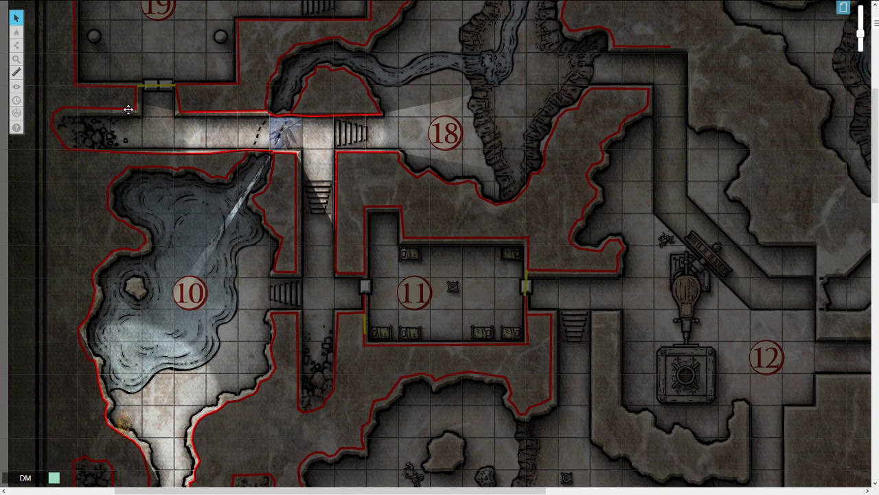
{"action": "mouse_move", "coordinate": [23, 50]}
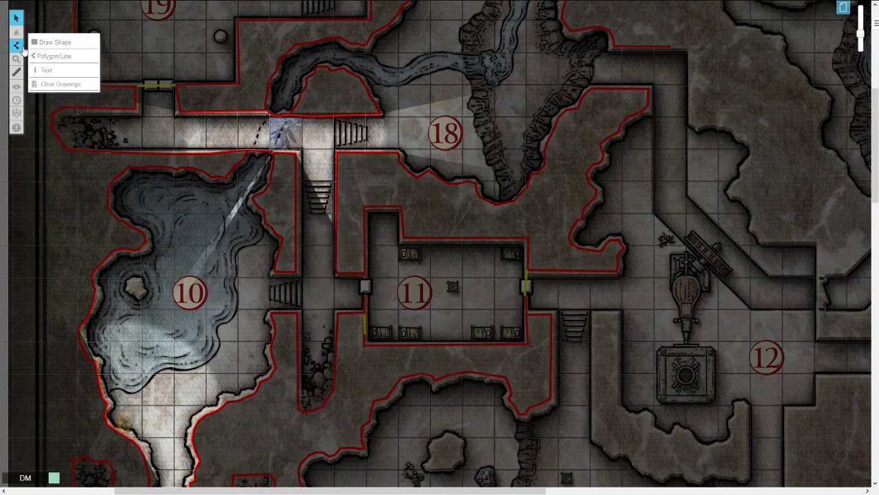
{"action": "left_click", "coordinate": [57, 56]}
{"action": "left_click", "coordinate": [35, 16]}
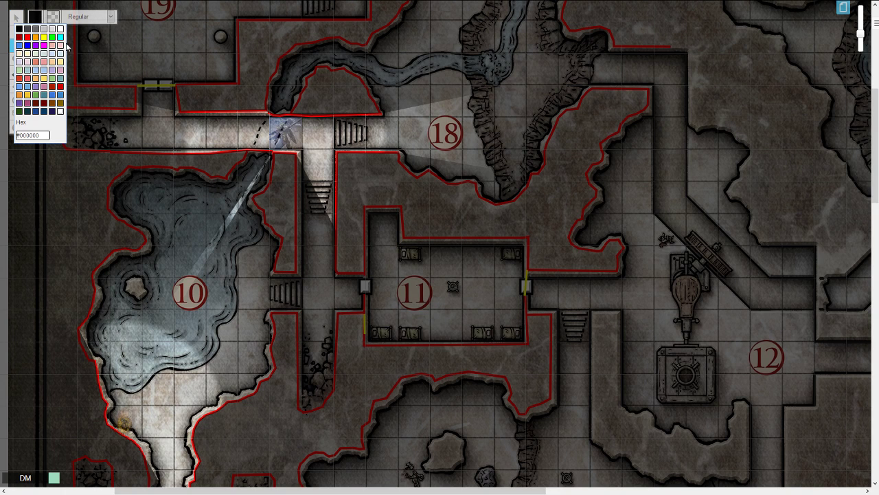
{"action": "left_click", "coordinate": [27, 36]}
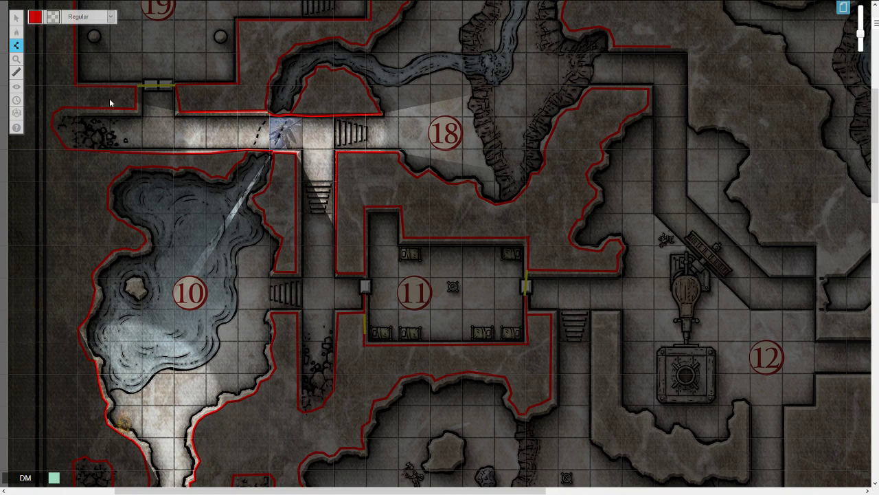
{"action": "double_click", "coordinate": [278, 151]}
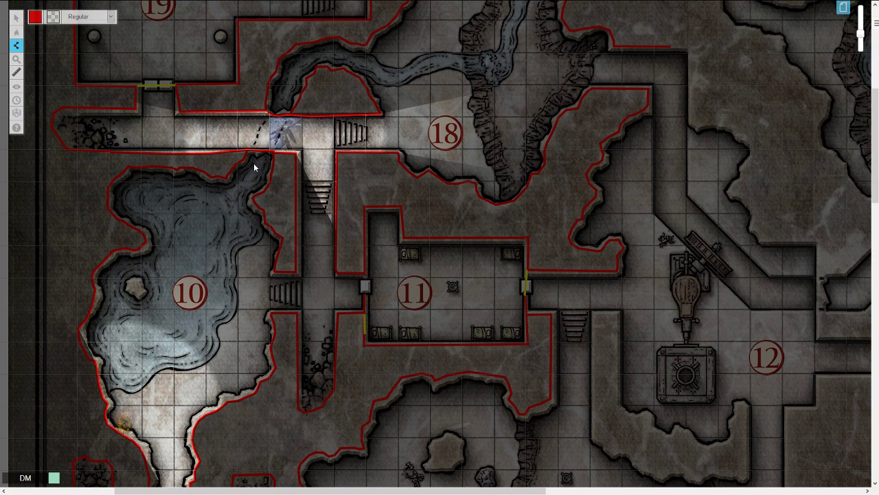
{"action": "left_click", "coordinate": [15, 17]}
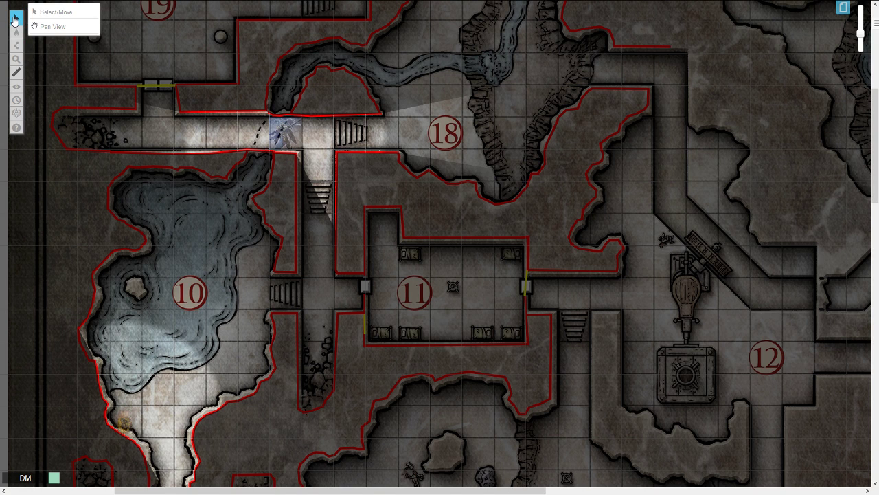
- Preview the winged token's line of sight on the Objects & Tokens layer and move the token west to below room 19's double door
{"action": "mouse_move", "coordinate": [16, 32]}
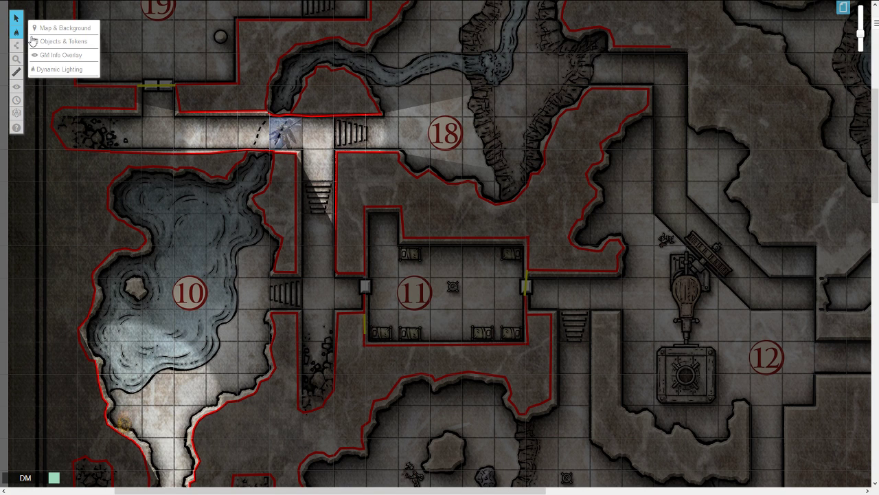
{"action": "left_click", "coordinate": [55, 43]}
{"action": "left_click", "coordinate": [282, 133]}
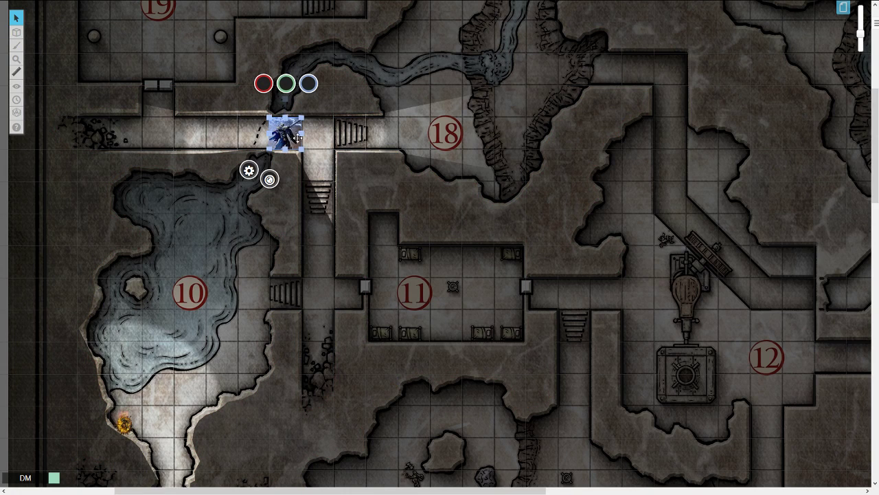
{"action": "key", "text": "ctrl+l"}
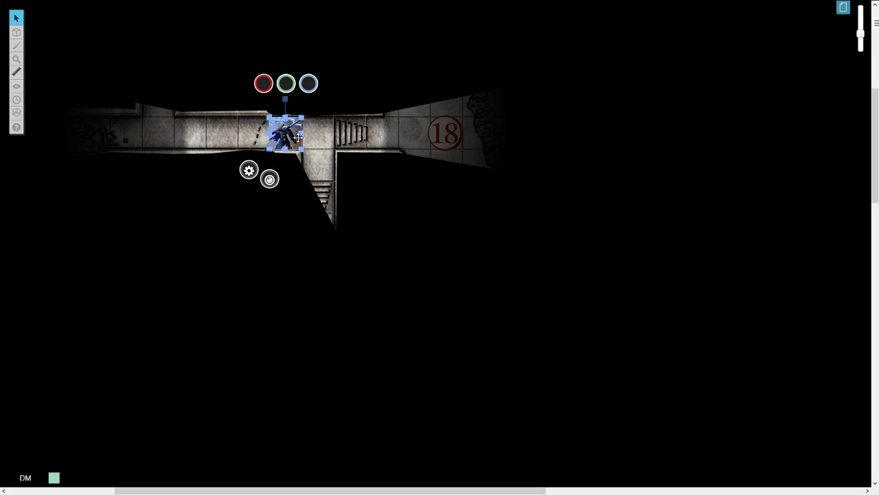
{"action": "scroll", "coordinate": [289, 145], "scroll_direction": "up", "scroll_amount": 1}
{"action": "mouse_move", "coordinate": [281, 155]}
{"action": "left_mouse_down"}
{"action": "mouse_move", "coordinate": [182, 146]}
{"action": "mouse_move", "coordinate": [190, 153]}
{"action": "mouse_move", "coordinate": [158, 153]}
{"action": "left_mouse_up"}
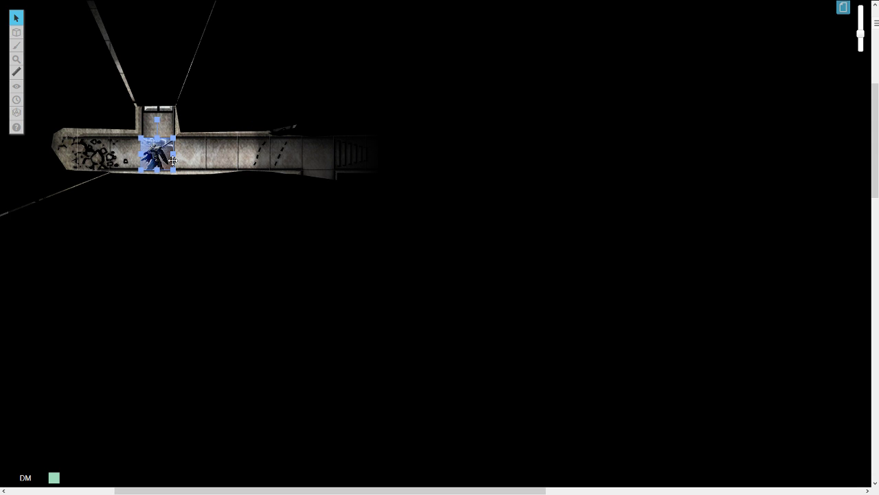
- Close the light gaps beside room 19's double door and along the corridor's southwest wall with red Dynamic Lighting lines, and return to the token layer
{"action": "mouse_move", "coordinate": [18, 43]}
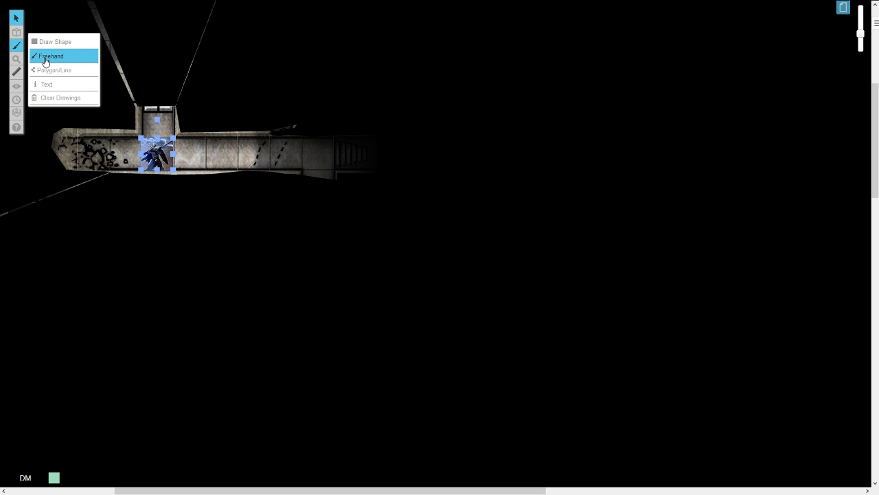
{"action": "left_click", "coordinate": [47, 70]}
{"action": "mouse_move", "coordinate": [16, 32]}
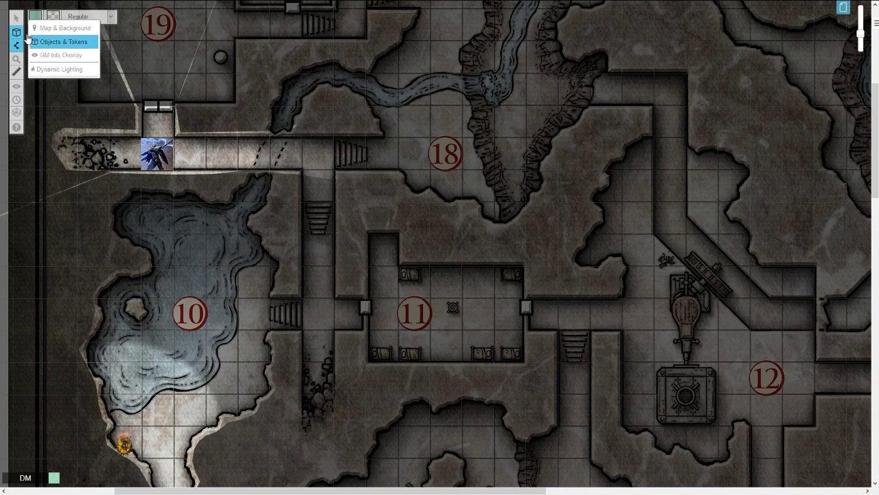
{"action": "left_click", "coordinate": [59, 70]}
{"action": "left_click", "coordinate": [53, 54]}
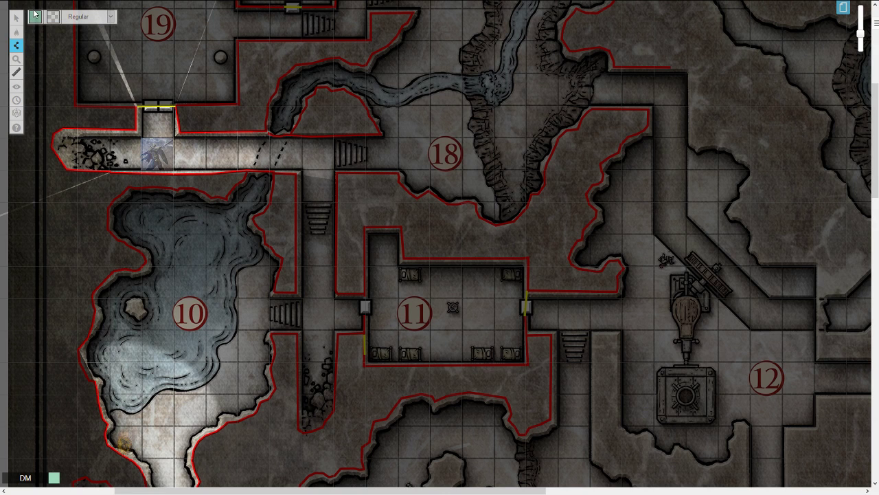
{"action": "left_click", "coordinate": [35, 16]}
{"action": "left_click", "coordinate": [26, 36]}
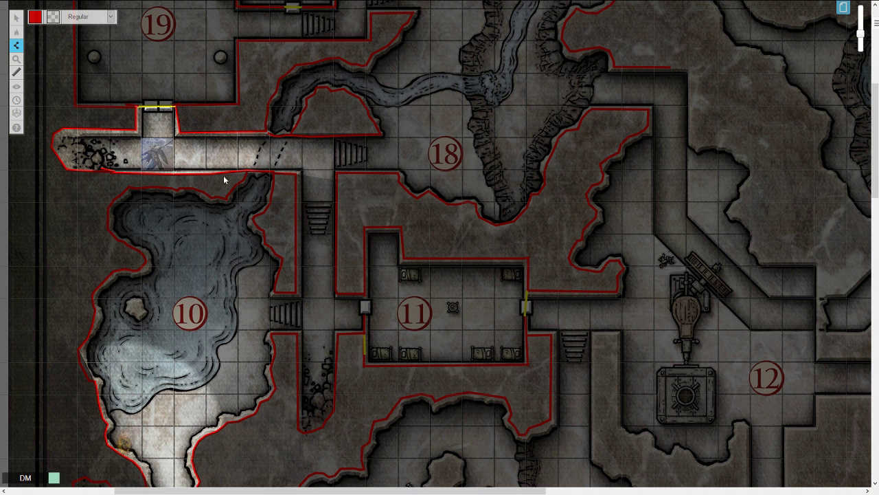
{"action": "mouse_move", "coordinate": [18, 34]}
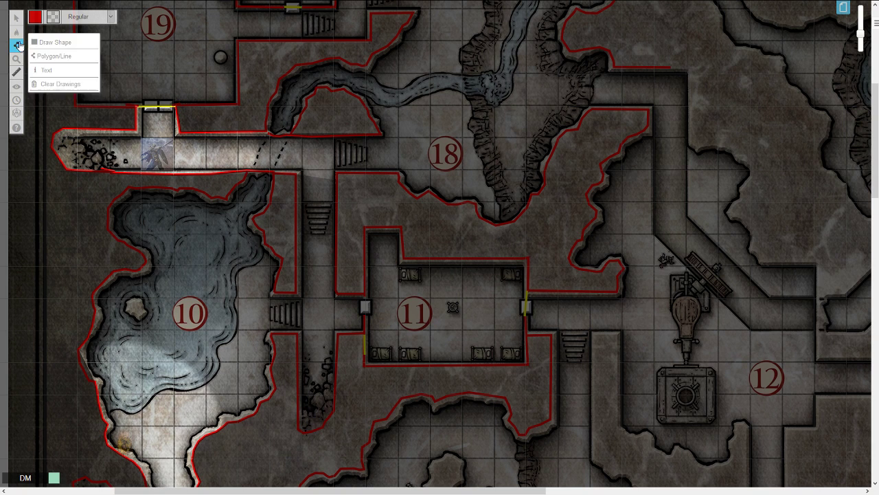
{"action": "left_click", "coordinate": [63, 41]}
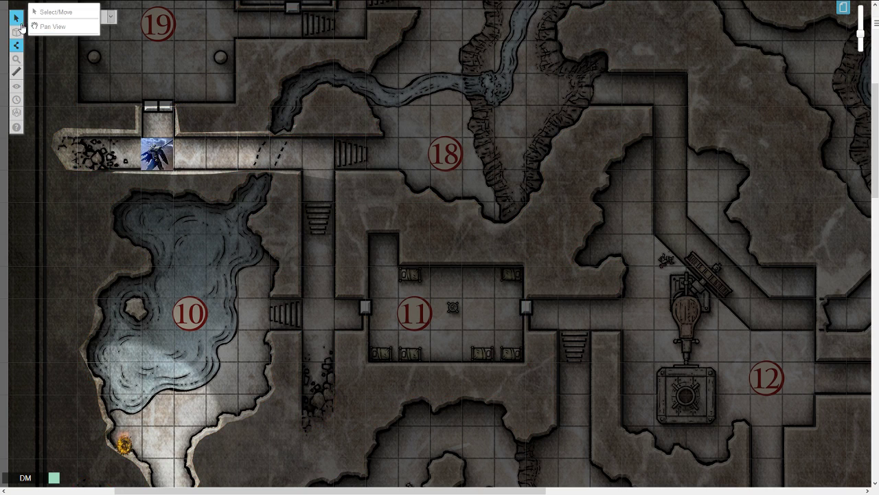
{"action": "left_click", "coordinate": [17, 19]}
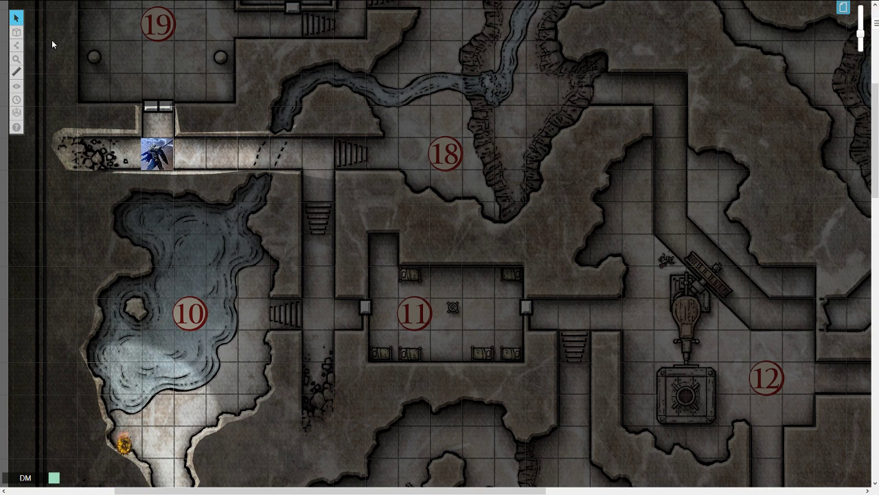